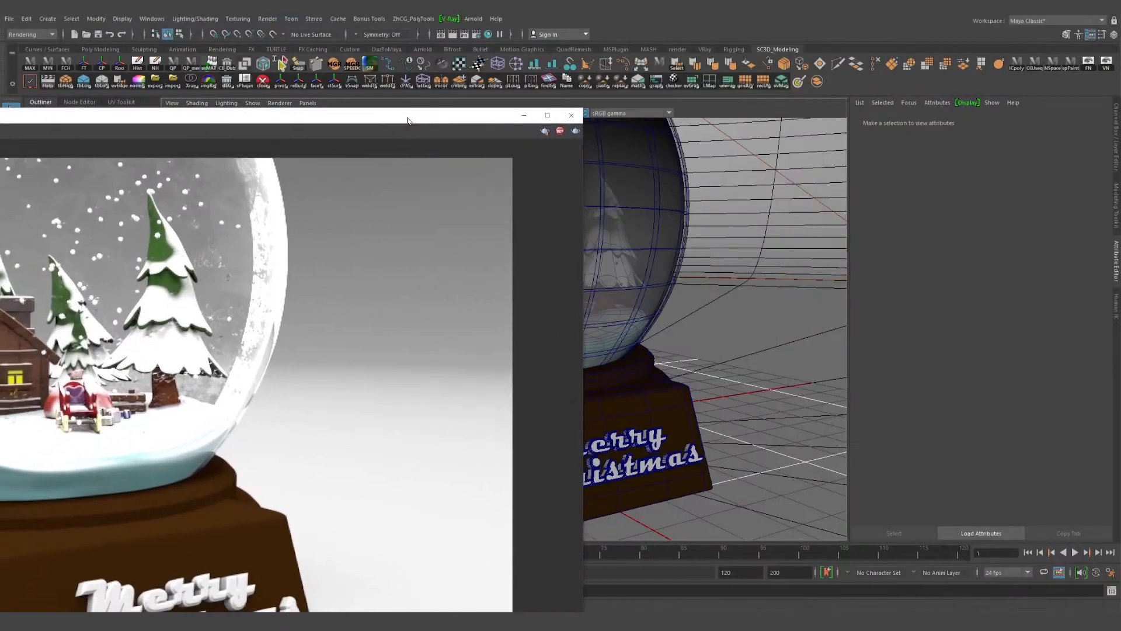
Shrink the V-Ray frame buffer to a compact window beside the snow globe's base and zoom the render to fit it.
click(787, 337)
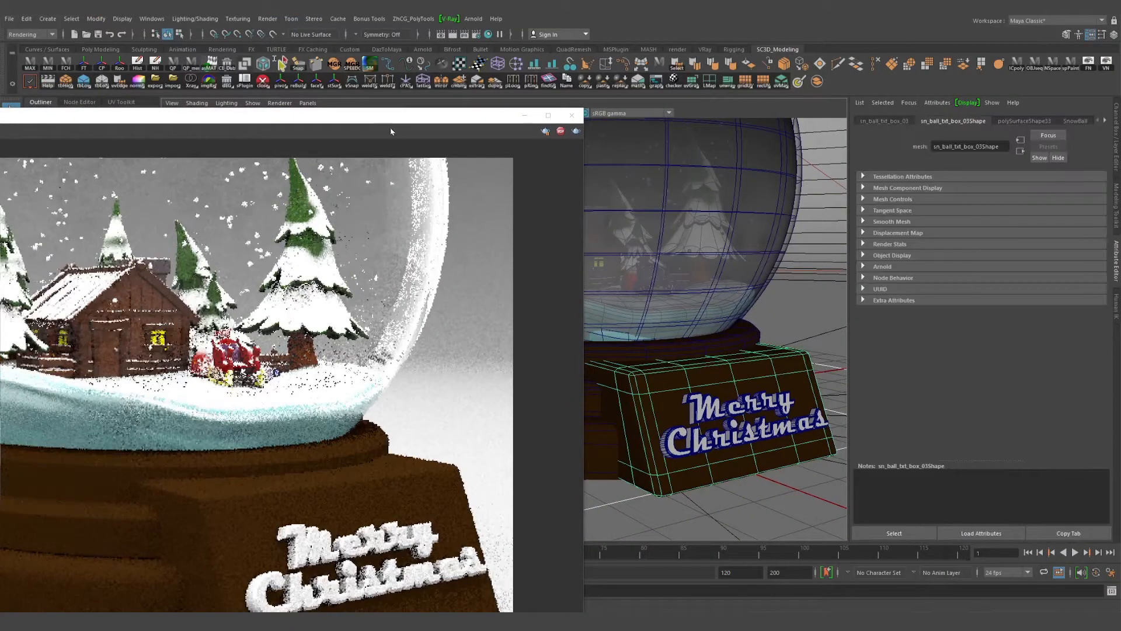
drag(387, 125, 607, 87)
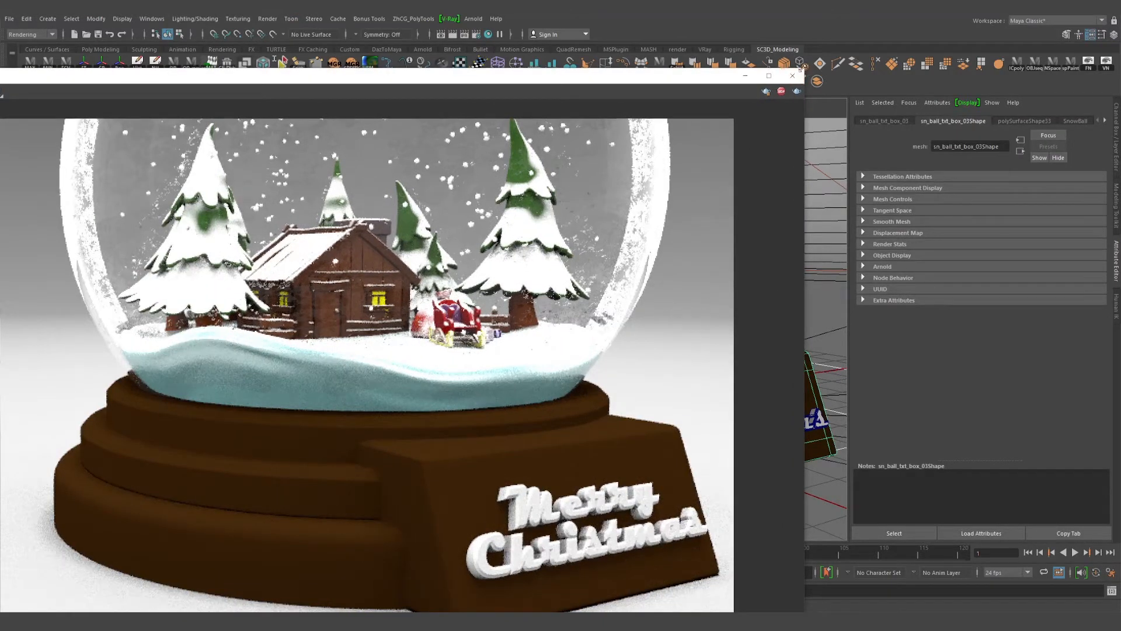
drag(805, 69, 436, 441)
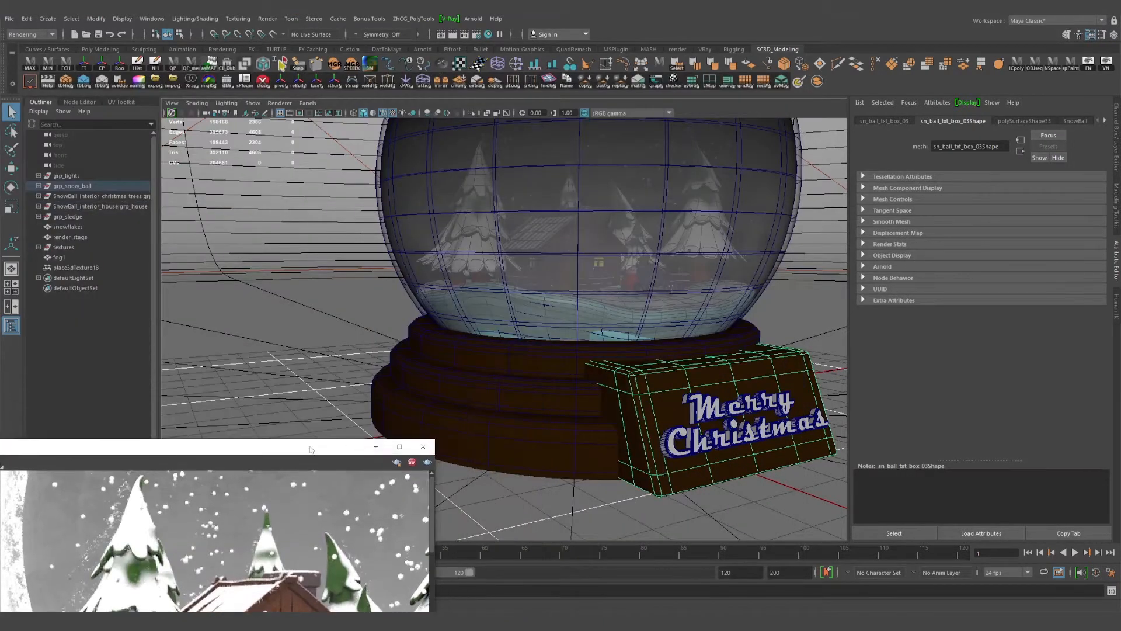
drag(308, 452, 640, 171)
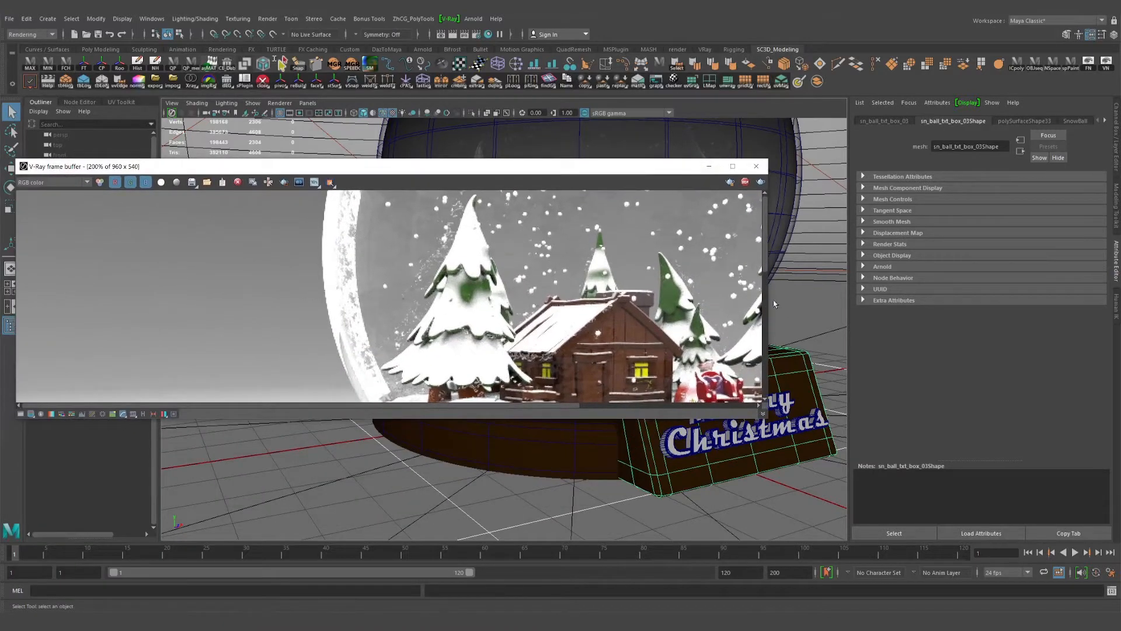
drag(769, 296, 365, 296)
scroll(137, 282, down, 2)
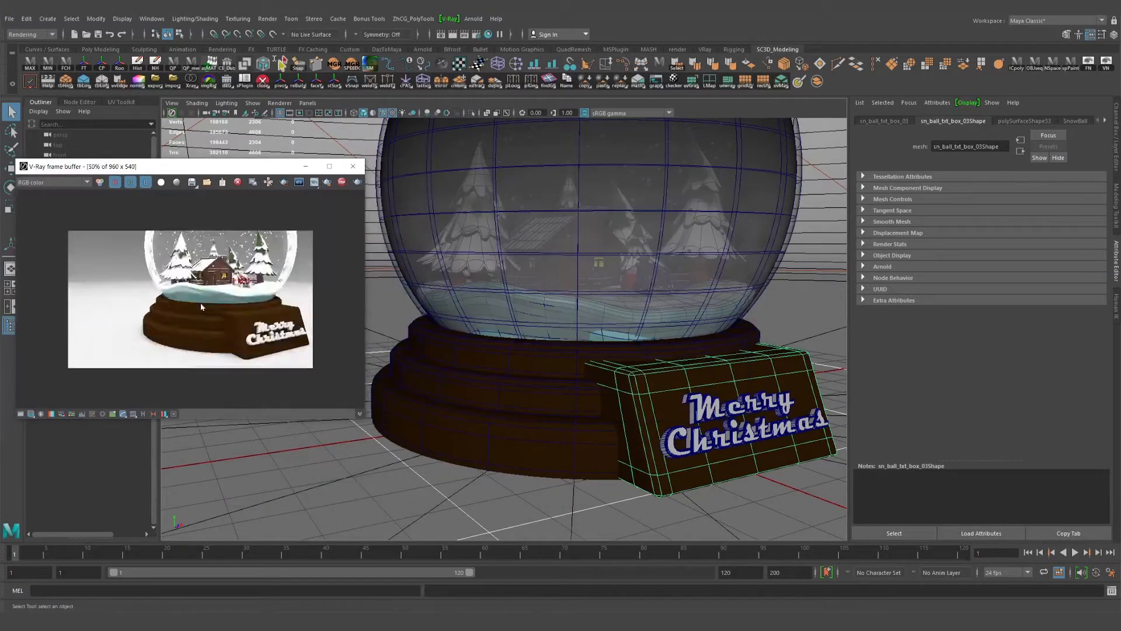
scroll(200, 306, up, 1)
Assign a new Blinn material to the Merry Christmas lettering on the globe's base.
alt+middle_drag(734, 375, 732, 342)
alt+drag(733, 342, 745, 341)
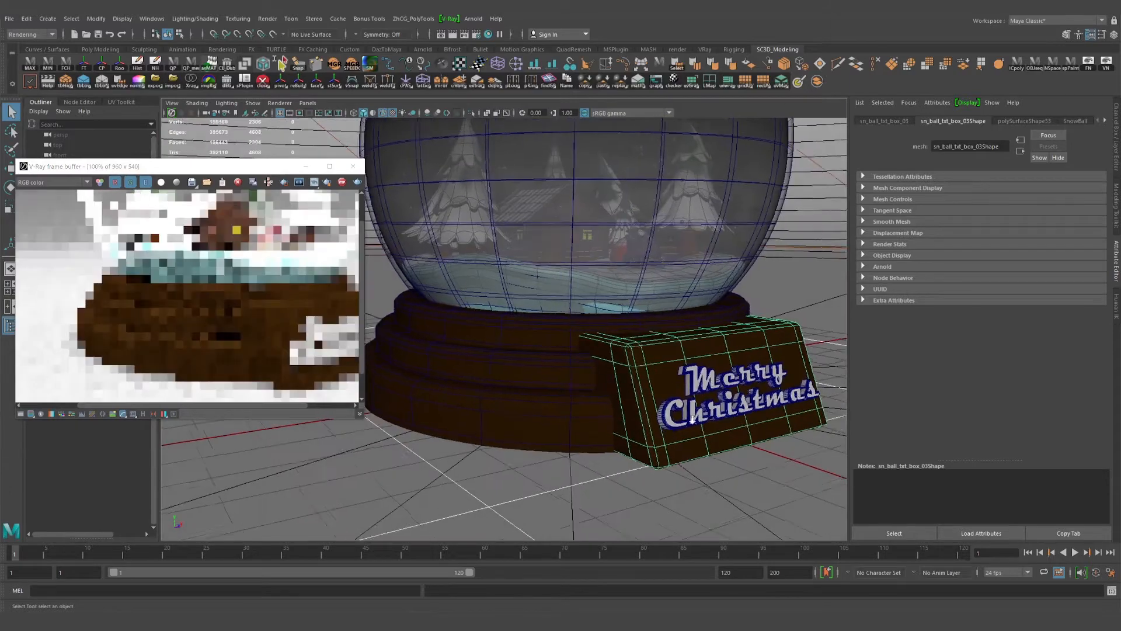
alt+right_drag(744, 342, 728, 595)
click(719, 376)
click(458, 346)
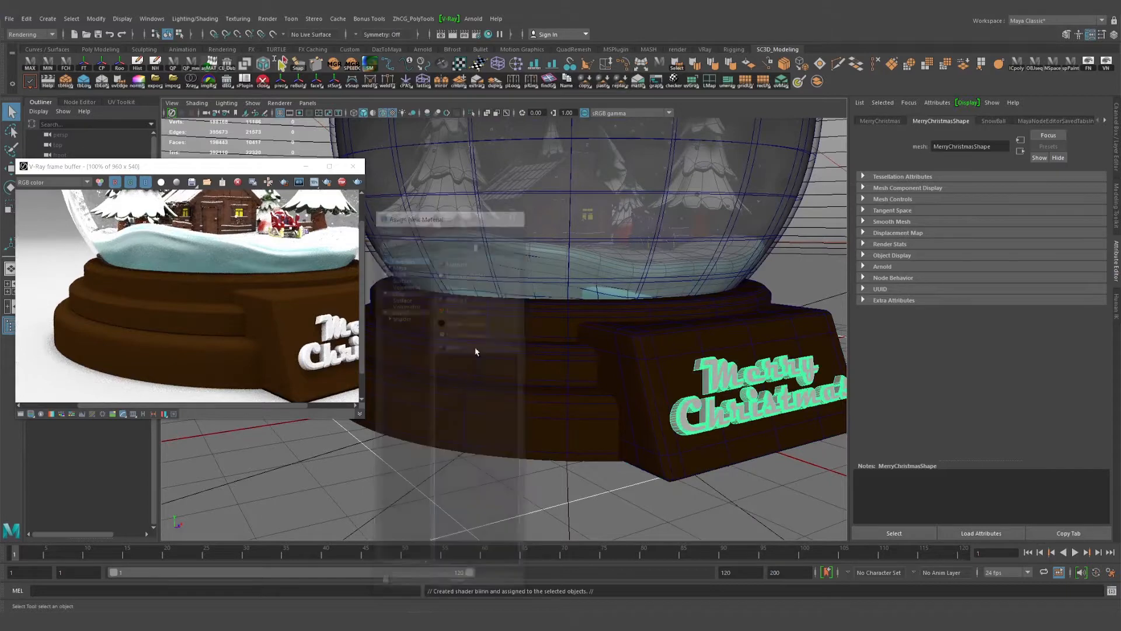
Rename the lettering's Blinn material as merry_christmas and set its color to black.
alt+middle_drag(753, 371, 718, 316)
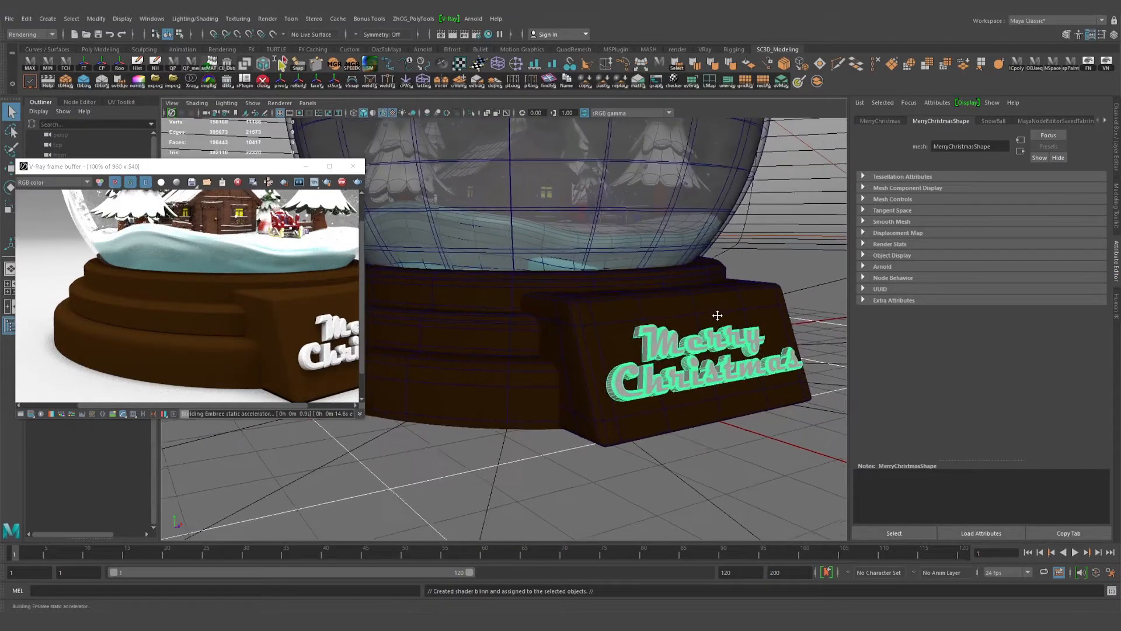
alt+drag(718, 315, 683, 332)
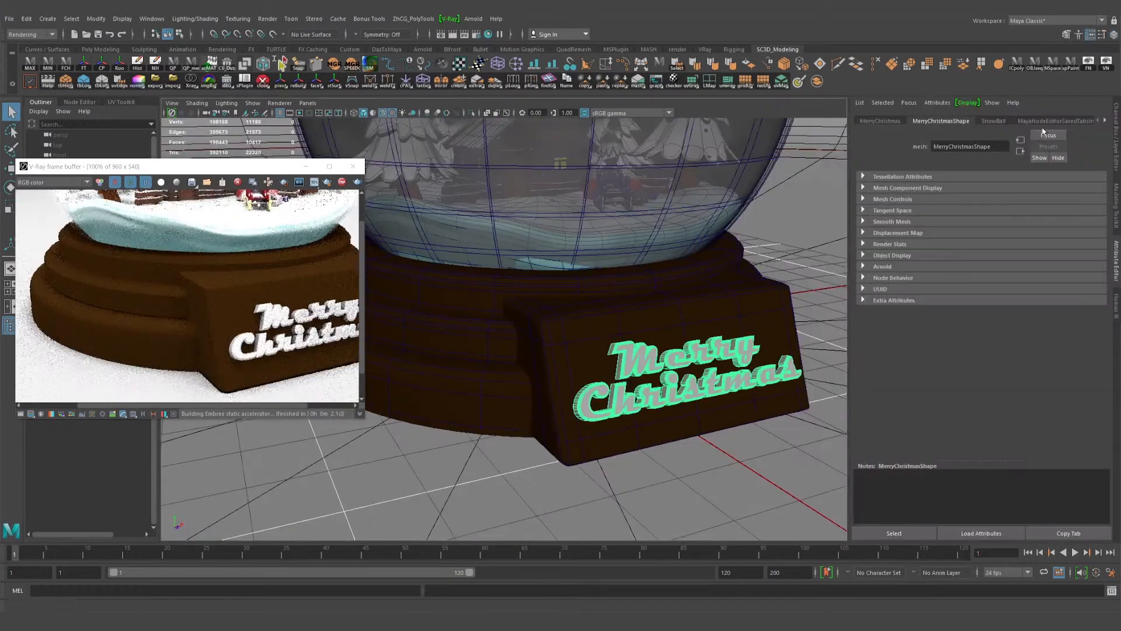
click(1105, 122)
click(1023, 166)
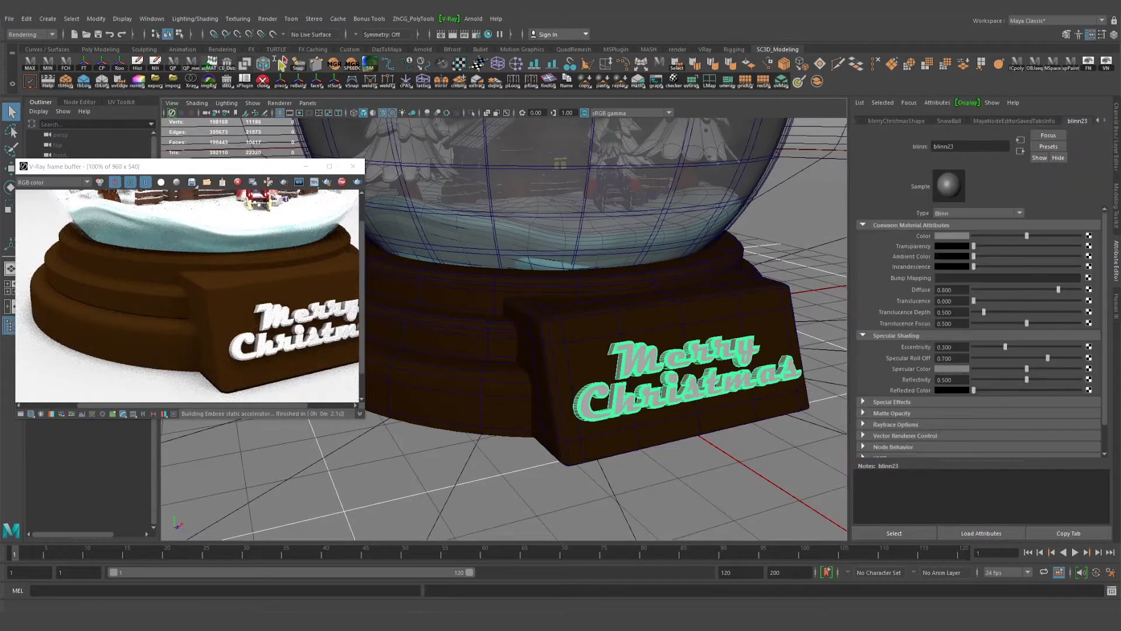
text(merry_christmas)
key(Return)
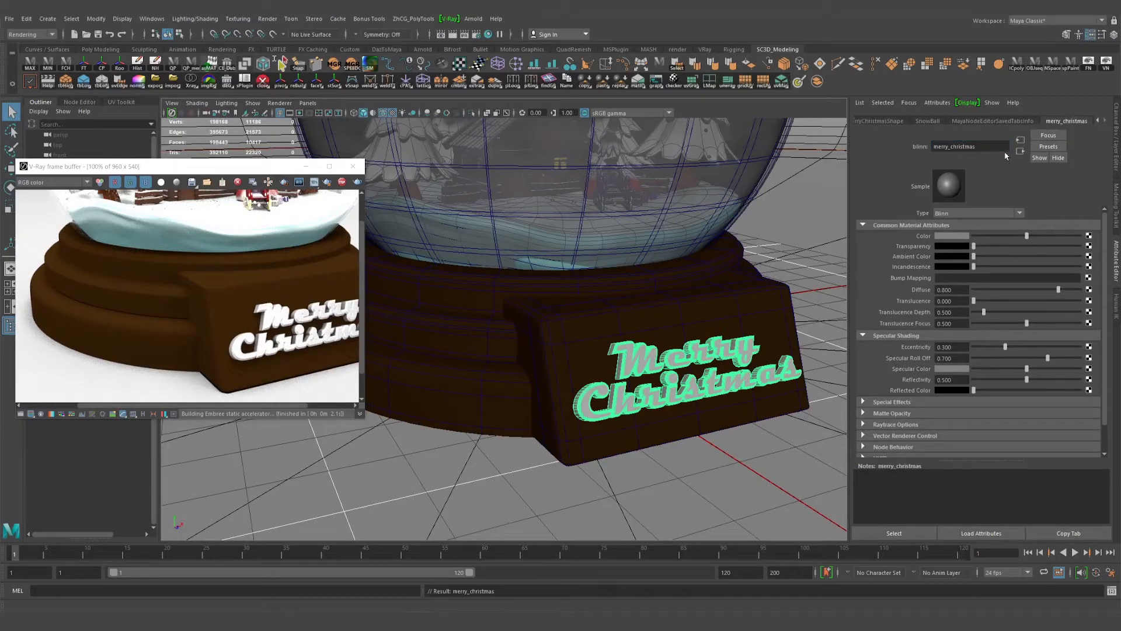
drag(1027, 235, 938, 235)
Examine the lettering's reflections and shading in the live render from several angles and distances.
alt+right_drag(553, 289, 615, 301)
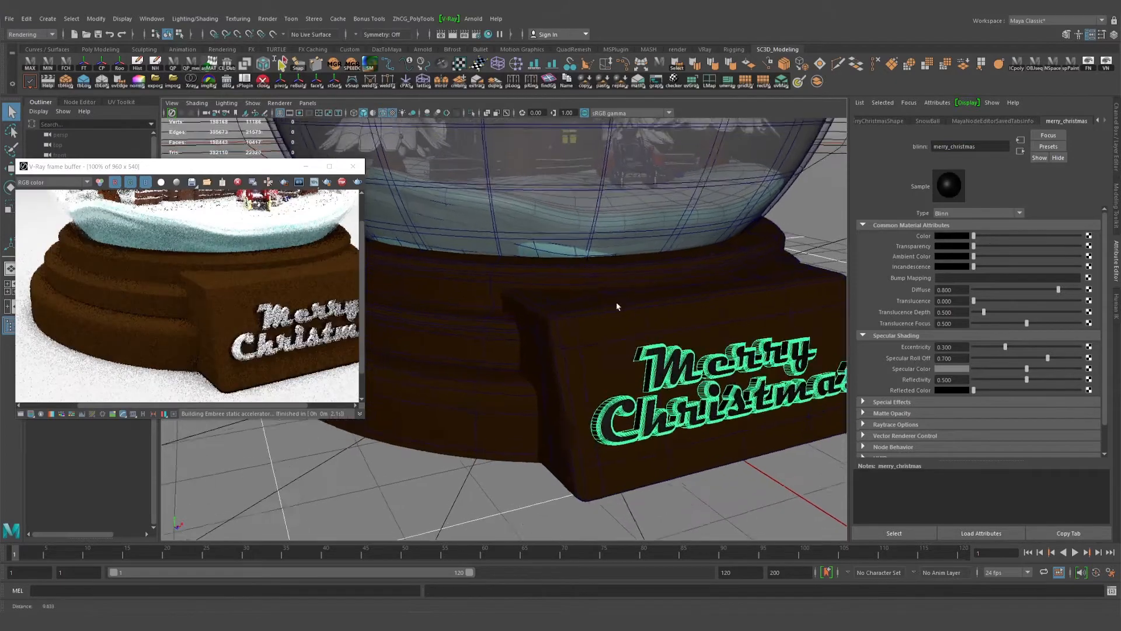
alt+middle_drag(615, 302, 551, 281)
alt+right_drag(550, 280, 612, 287)
alt+middle_drag(612, 291, 590, 286)
alt+right_drag(590, 286, 624, 290)
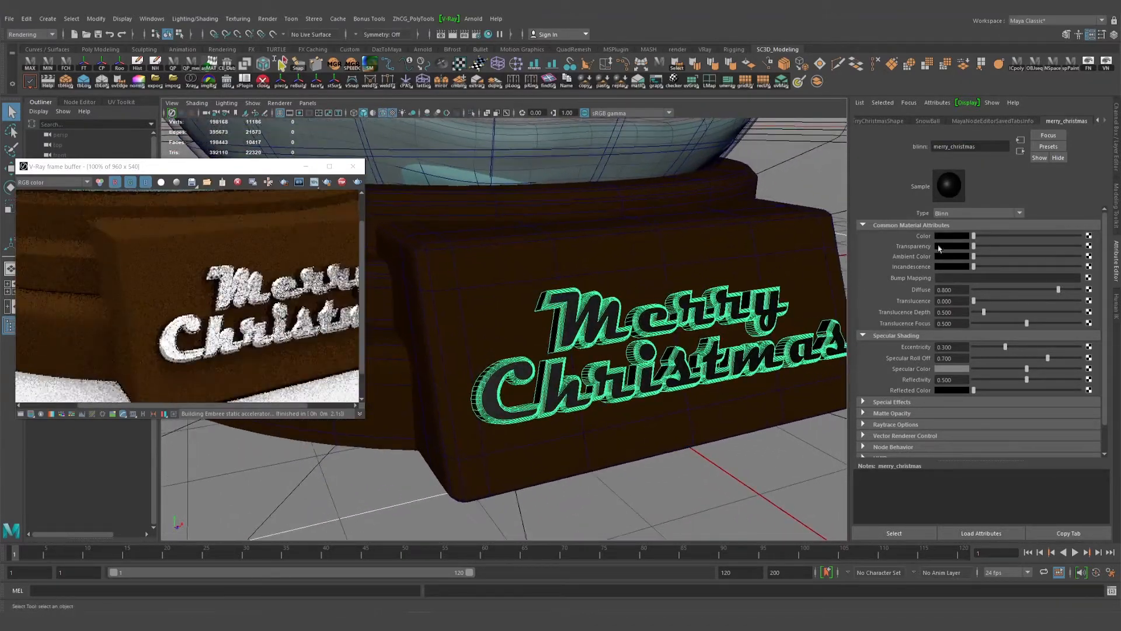
alt+middle_drag(565, 312, 517, 299)
alt+drag(517, 300, 544, 292)
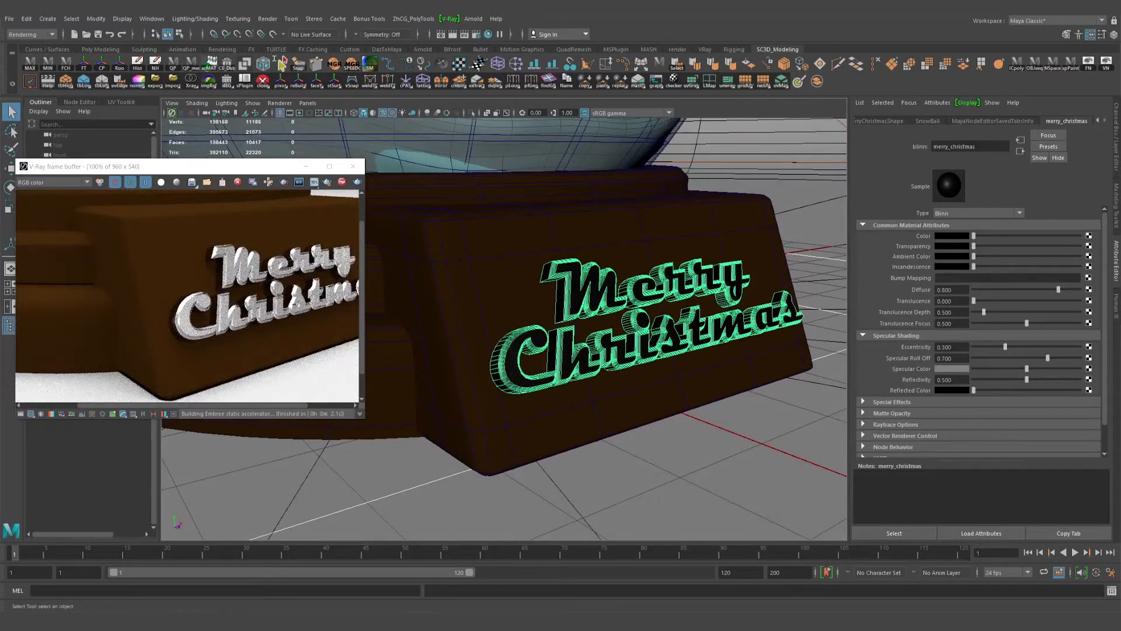
alt+drag(721, 362, 664, 351)
alt+right_drag(663, 350, 695, 350)
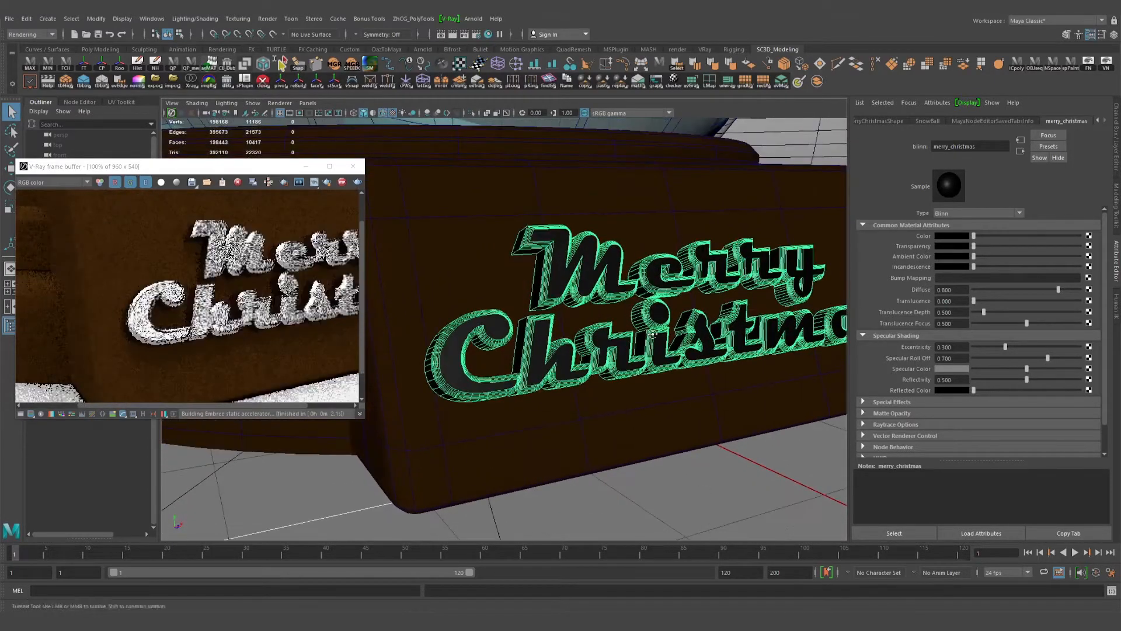
alt+drag(695, 350, 620, 334)
alt+right_drag(620, 334, 639, 333)
alt+drag(639, 333, 613, 335)
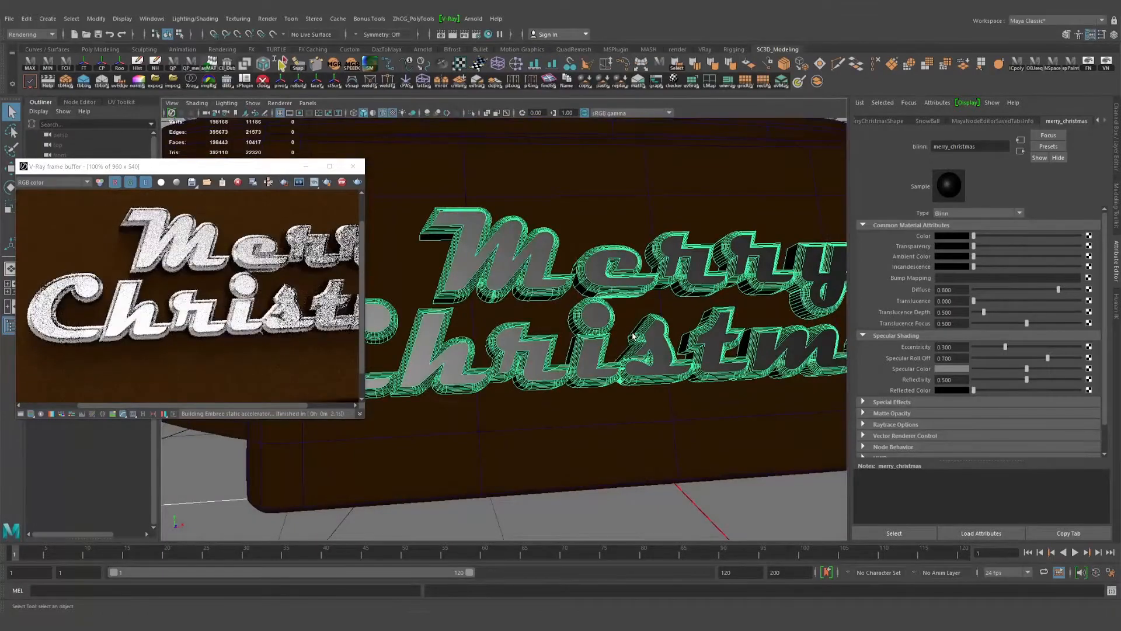
alt+right_drag(613, 335, 657, 339)
mouse_move(657, 340)
alt+mouse_down()
mouse_move(579, 337)
mouse_move(671, 344)
alt+mouse_up()
alt+right_drag(671, 345, 557, 246)
alt+drag(485, 283, 453, 298)
alt+right_drag(453, 297, 637, 350)
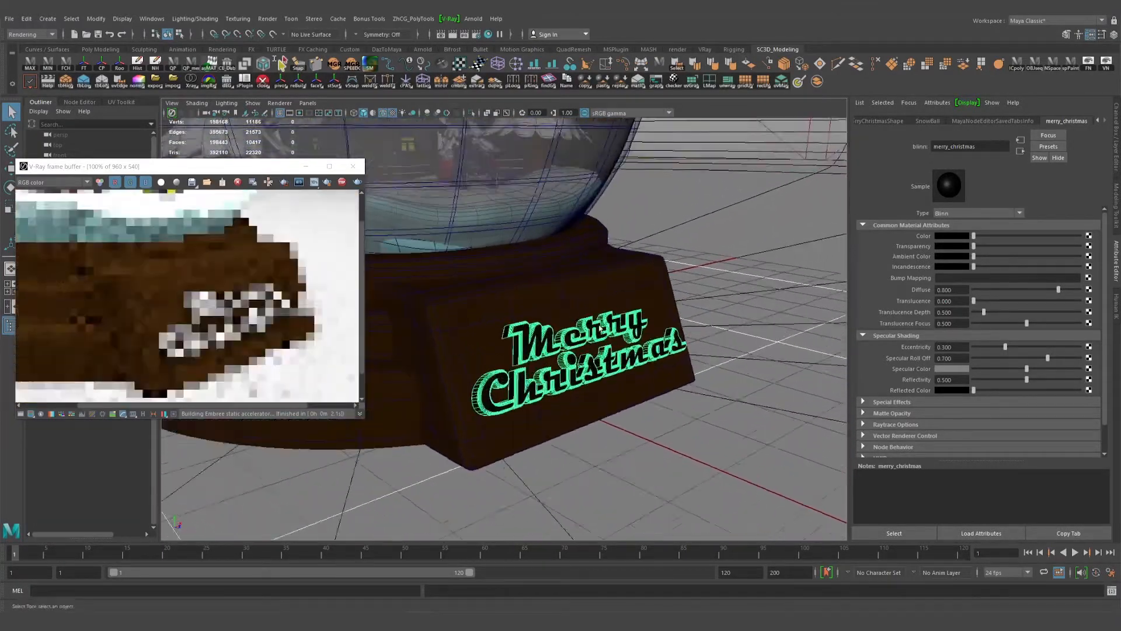
alt+drag(636, 351, 622, 355)
alt+right_drag(621, 355, 623, 354)
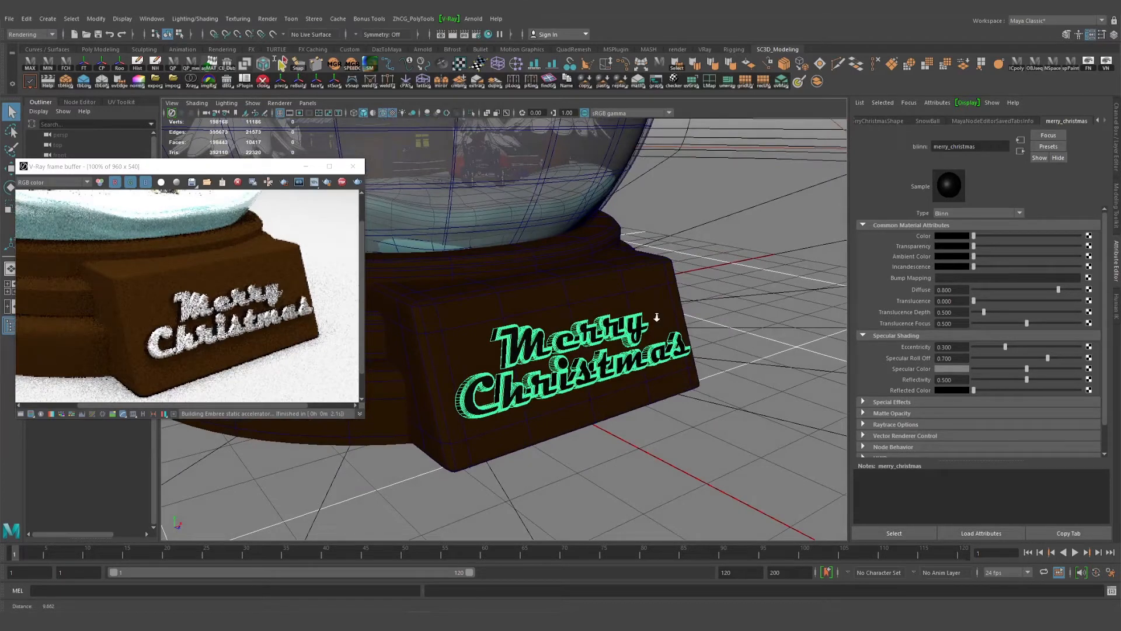
scroll(658, 315, up, 3)
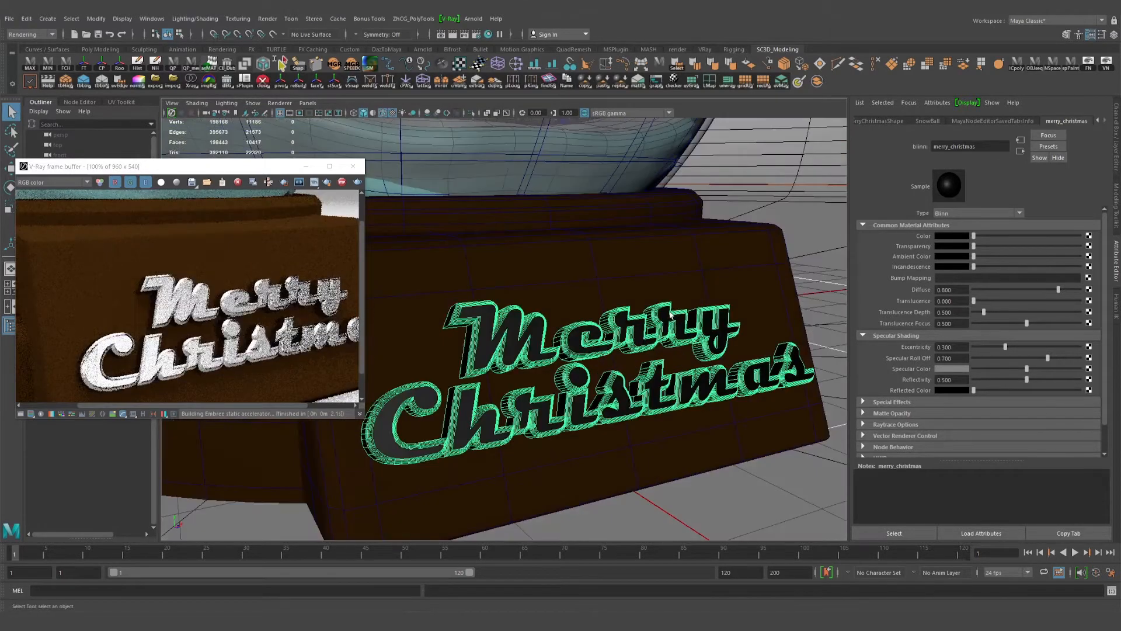
scroll(665, 315, down, 3)
alt+middle_drag(665, 315, 728, 342)
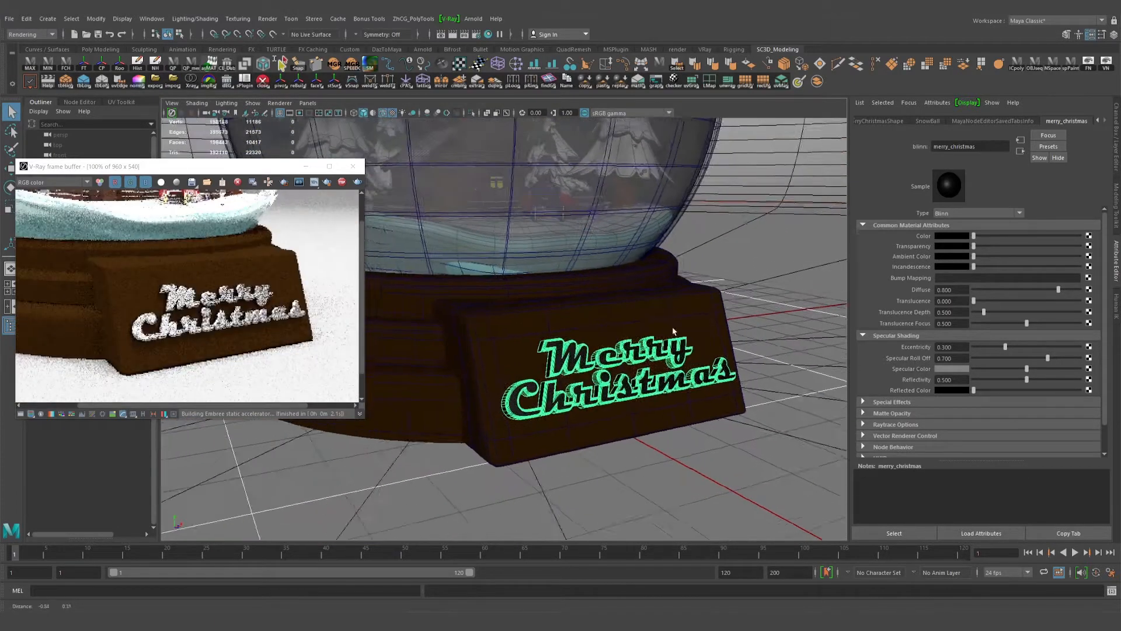
alt+drag(607, 327, 681, 328)
Select the text box of the base, open the Hypershade, clear its work area and move it clear of the render.
click(568, 317)
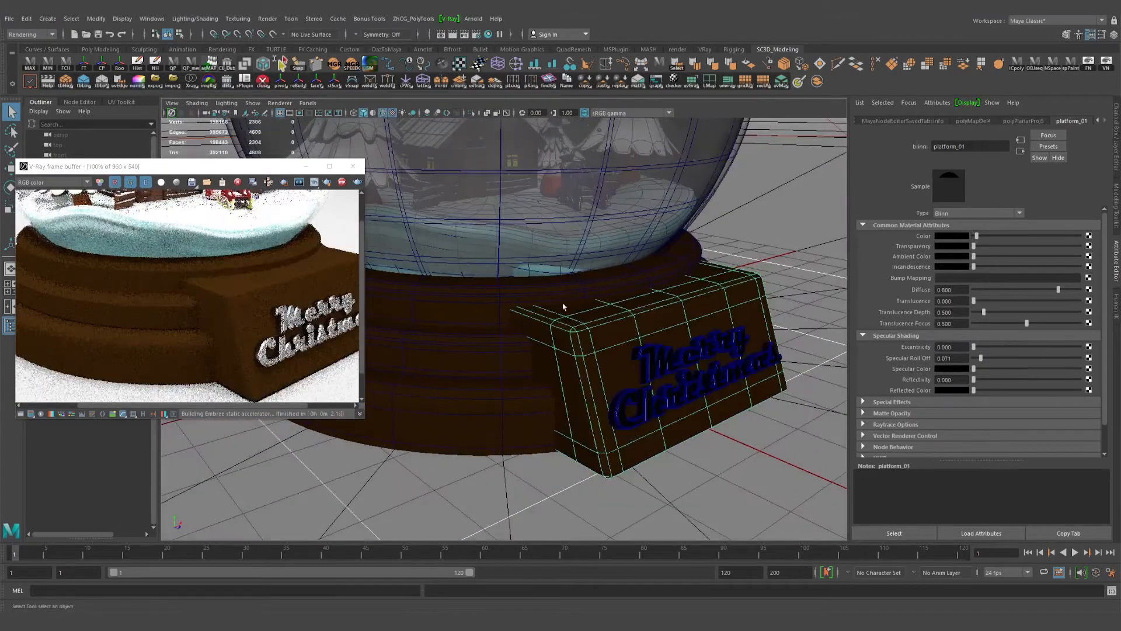
click(488, 34)
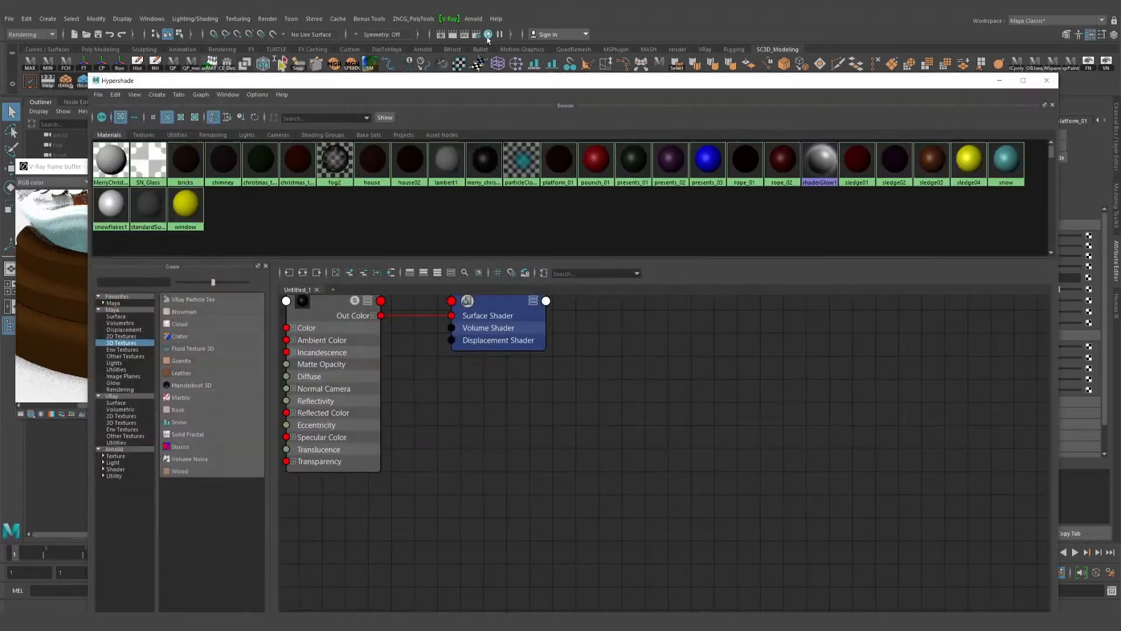
click(335, 273)
drag(494, 87, 807, 107)
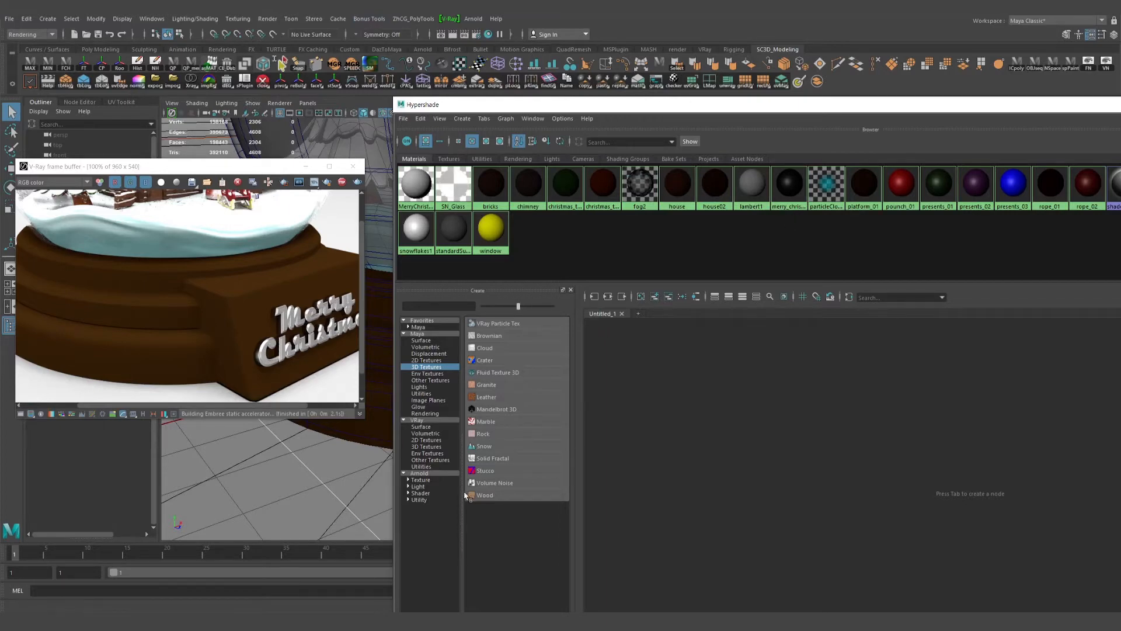
drag(488, 495, 504, 501)
drag(500, 497, 490, 506)
Select the objects using the platform_01 material and graph its shading network in the cleared work area.
click(864, 193)
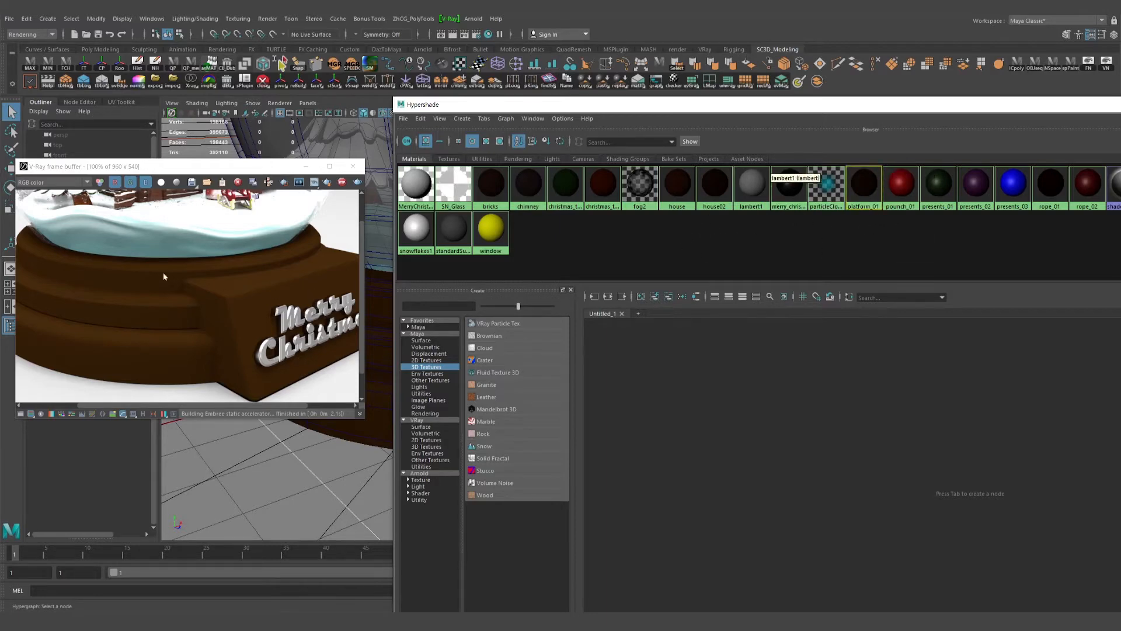
right_drag(857, 183, 911, 184)
mouse_move(286, 170)
mouse_down()
mouse_move(120, 197)
mouse_move(298, 163)
mouse_up()
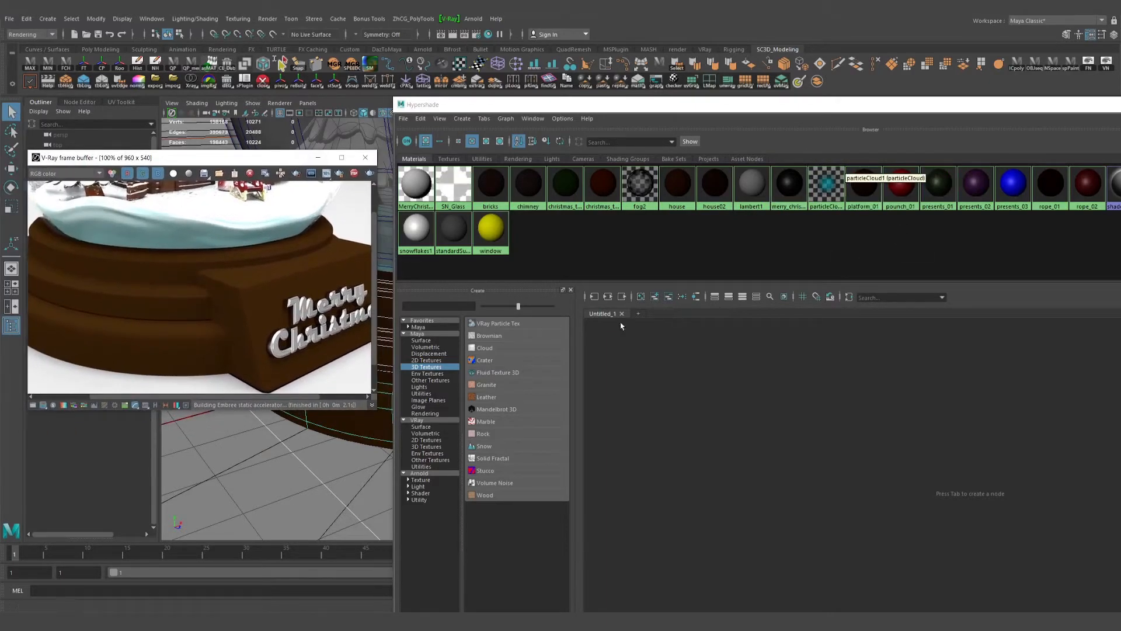
click(608, 297)
click(929, 490)
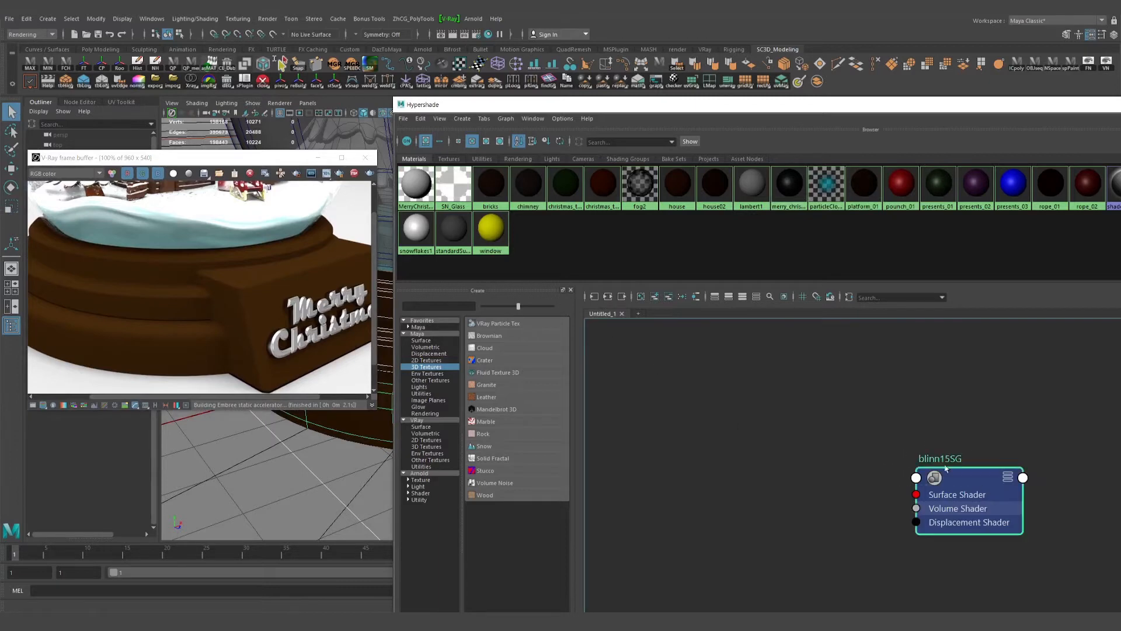
click(613, 301)
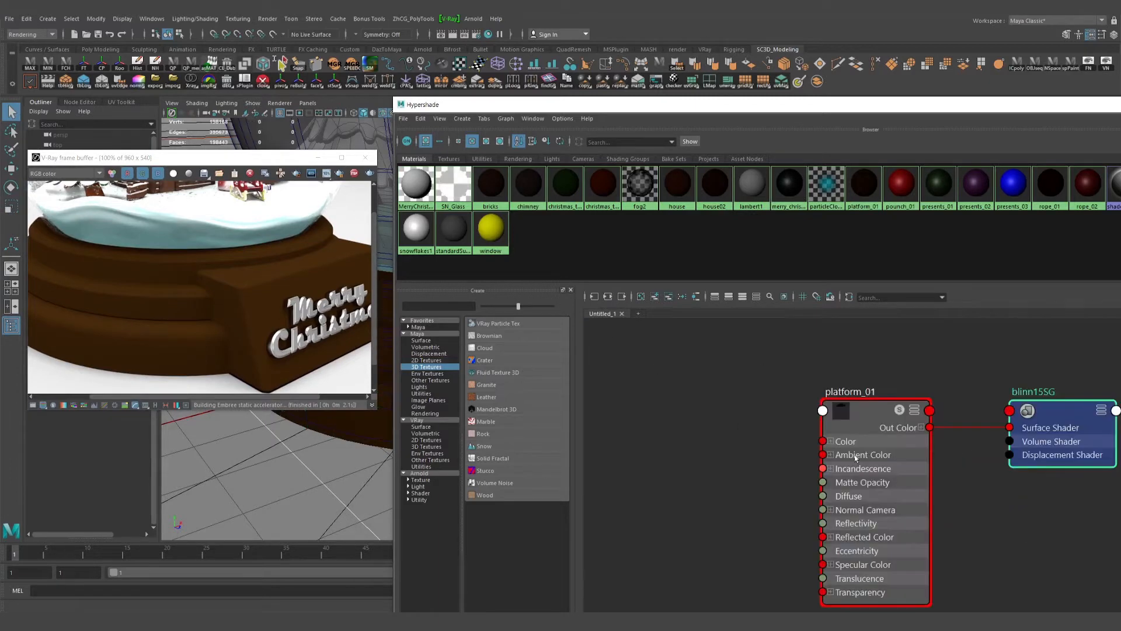
Create a Marble 3D texture and connect its Out Color to the Color of platform_01.
click(484, 421)
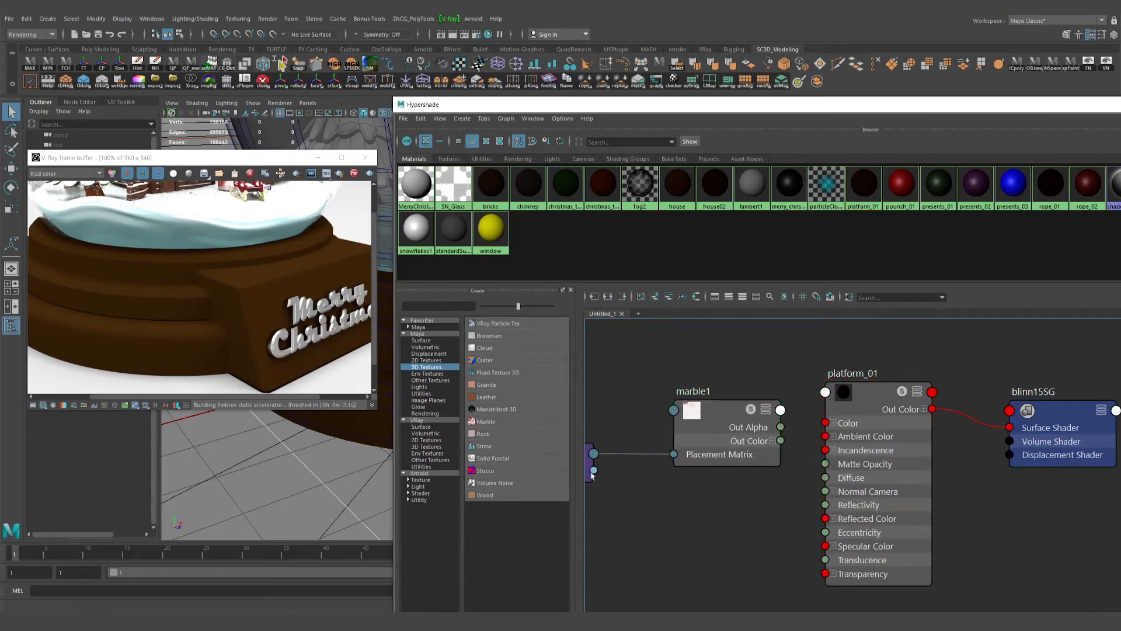
drag(594, 469, 634, 479)
scroll(770, 449, down, 2)
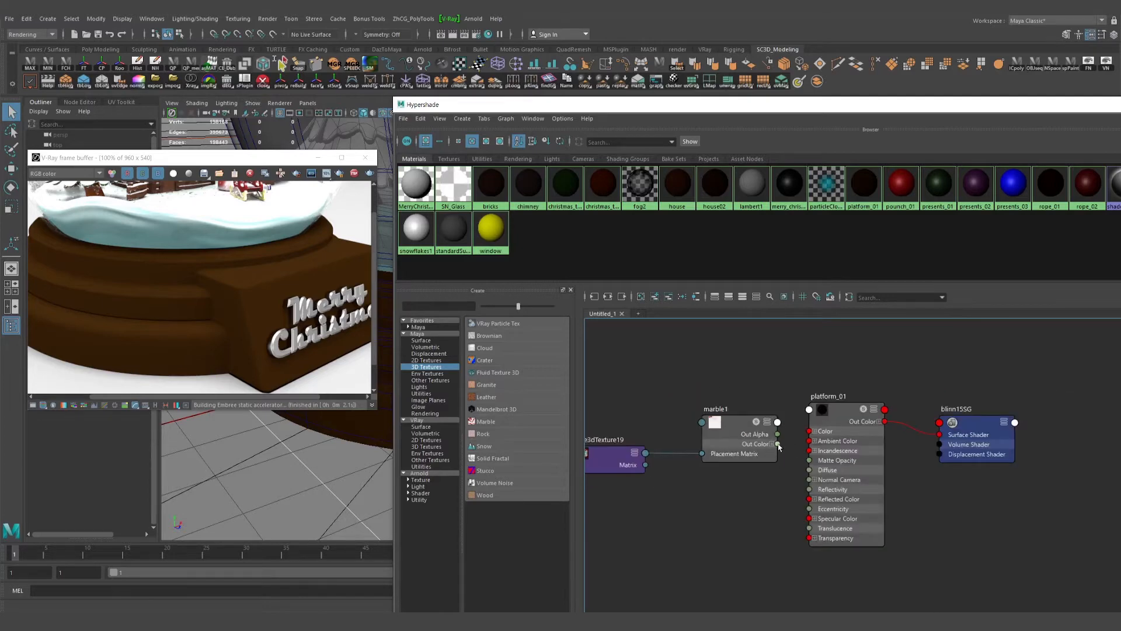
drag(778, 444, 815, 432)
click(815, 432)
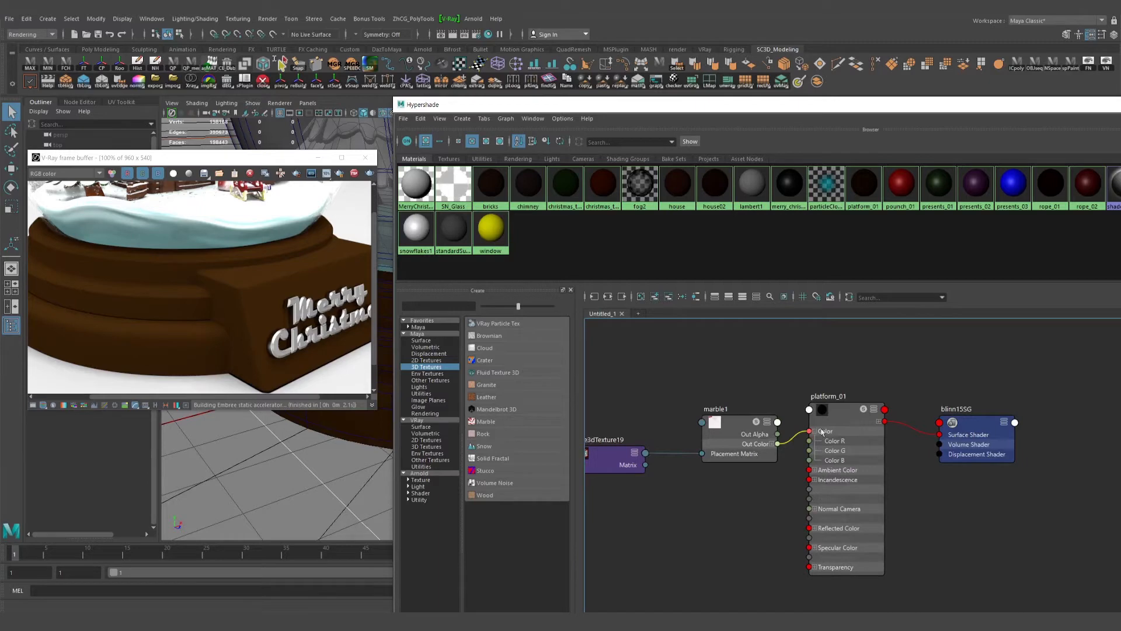
drag(822, 432, 818, 431)
Select the marble1 texture node and minimize the Hypershade to access the texture's attributes alongside the base.
click(841, 412)
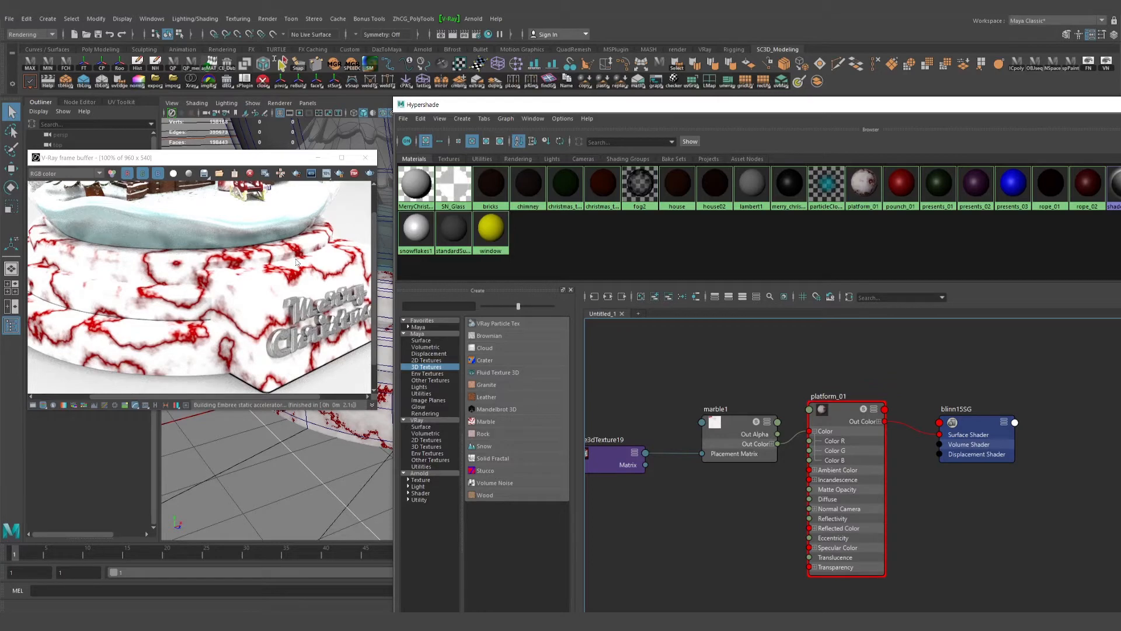
click(748, 448)
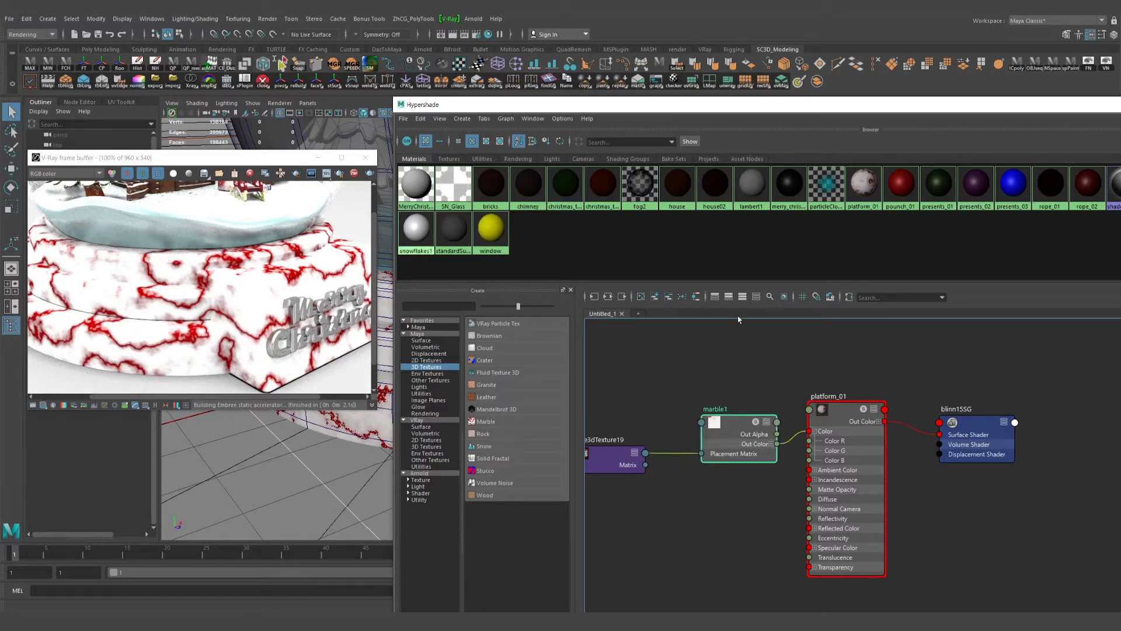
drag(1072, 106, 682, 115)
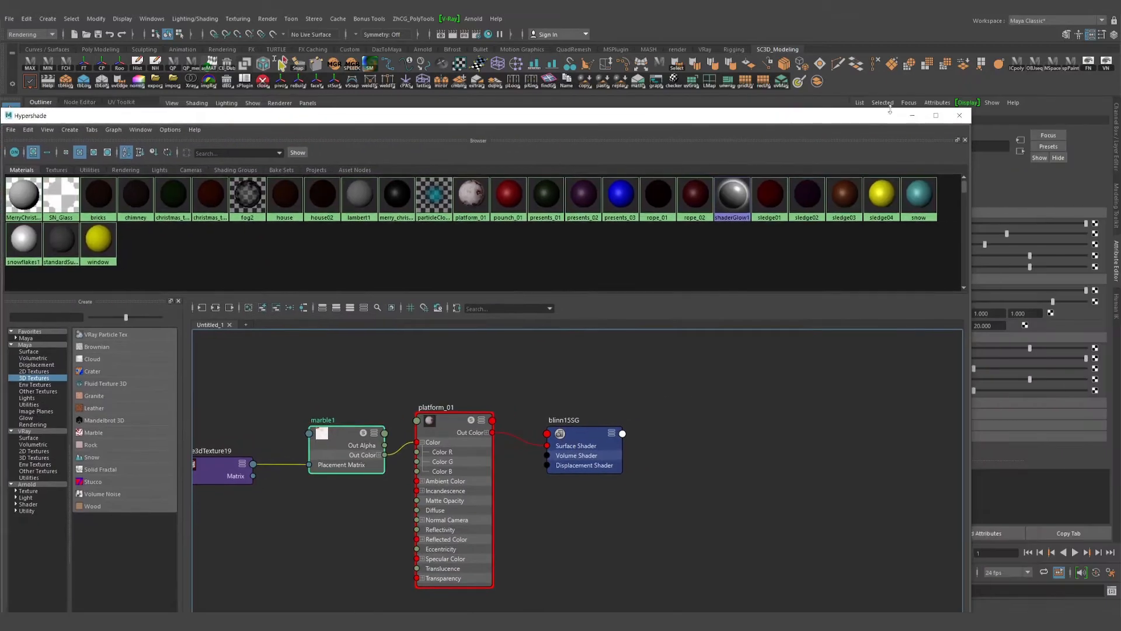
click(911, 115)
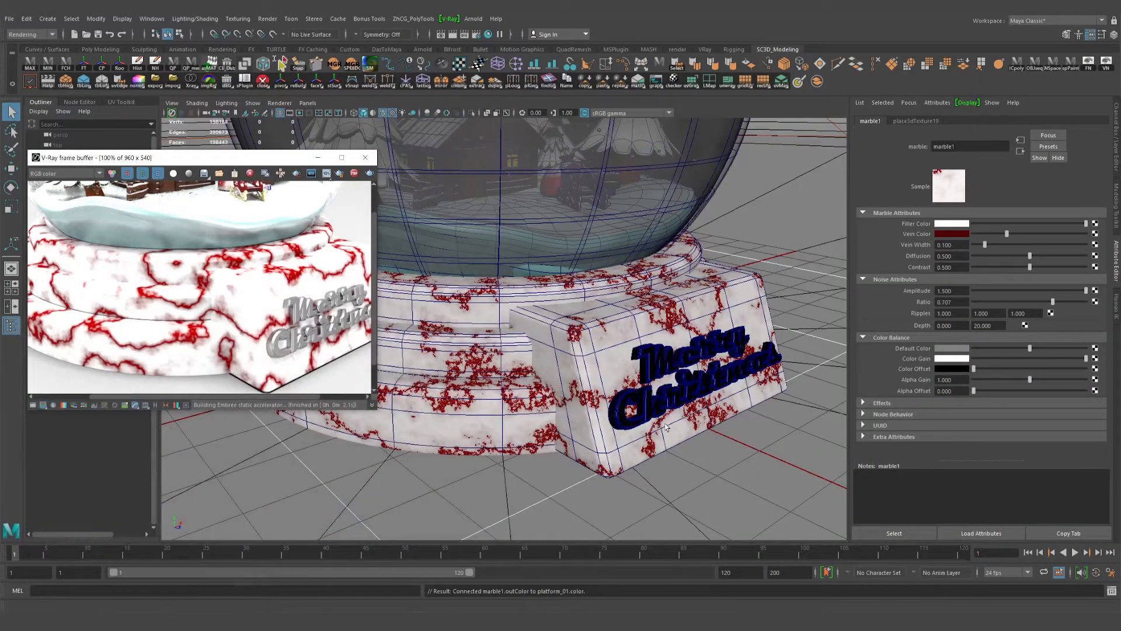
scroll(604, 341, up, 4)
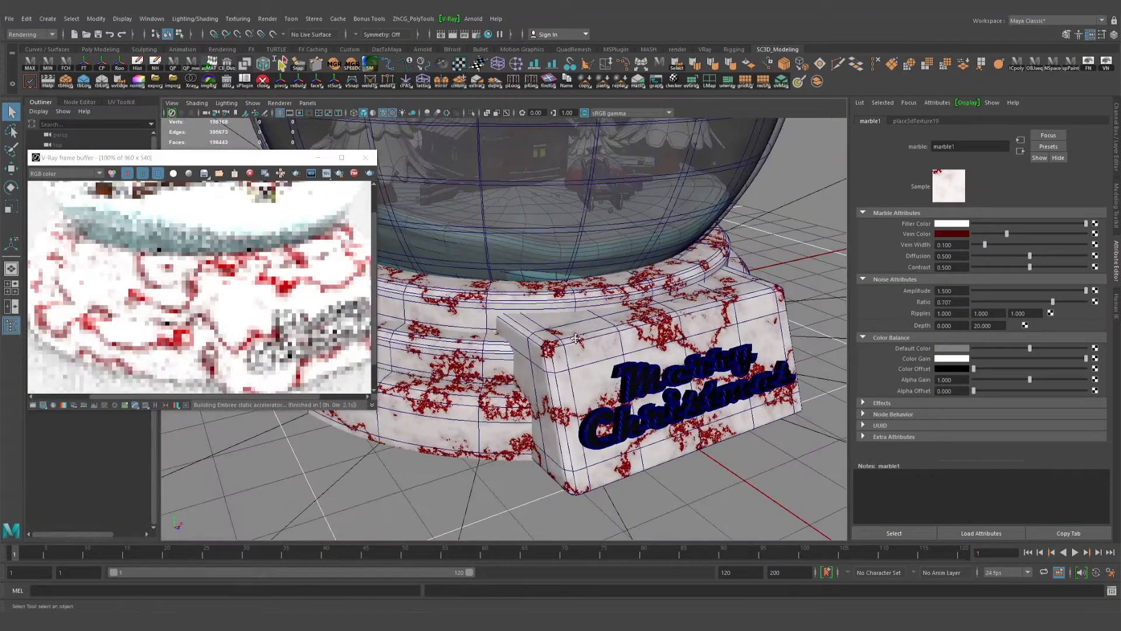
Examine the marble texture's veining on the snow globe base from several viewpoints in the live render.
scroll(672, 347, down, 2)
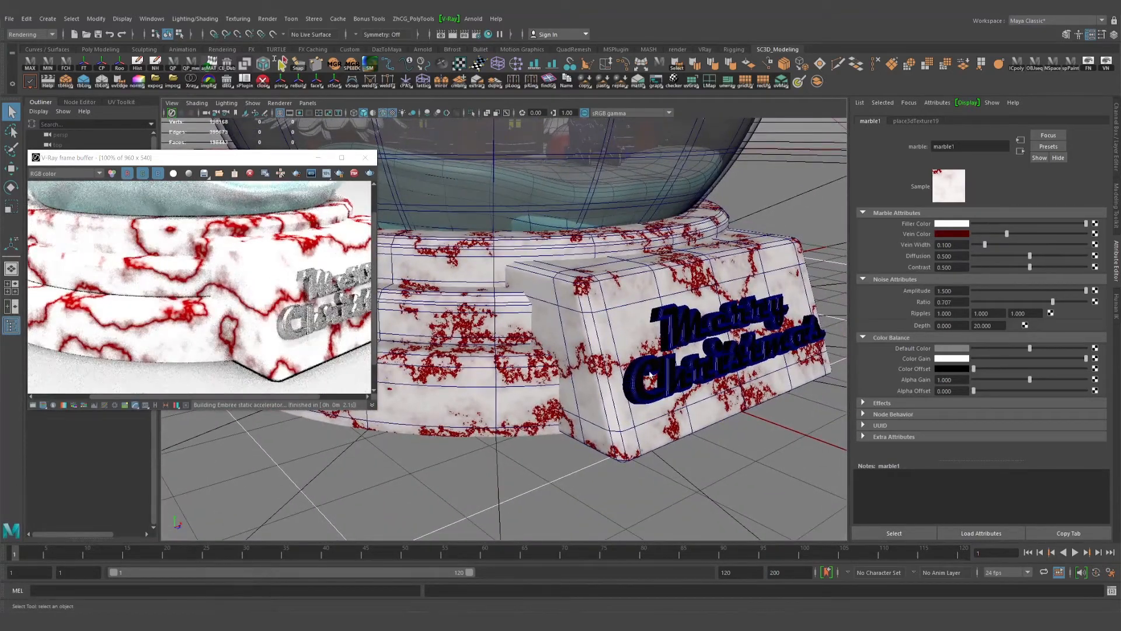
scroll(634, 310, down, 3)
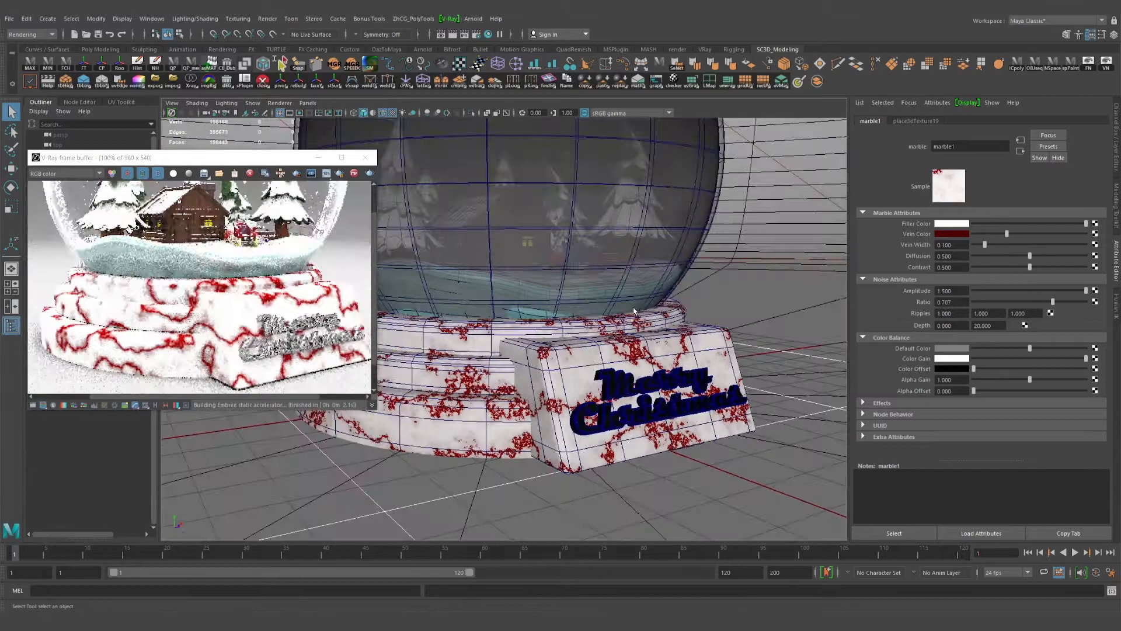
alt+middle_drag(634, 310, 639, 314)
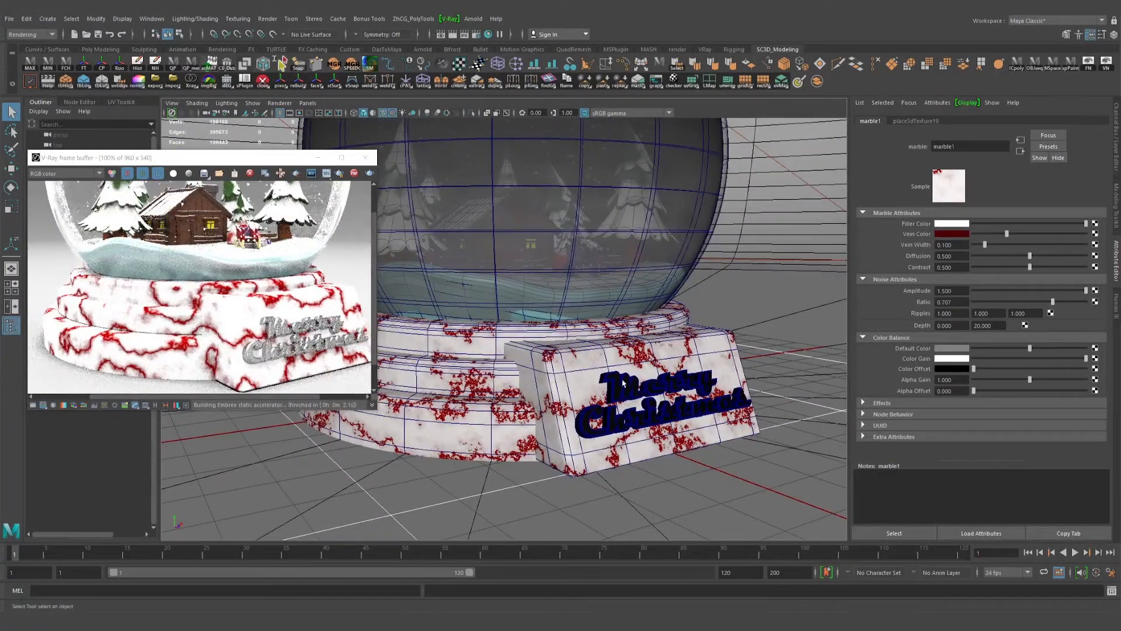
alt+drag(581, 251, 576, 335)
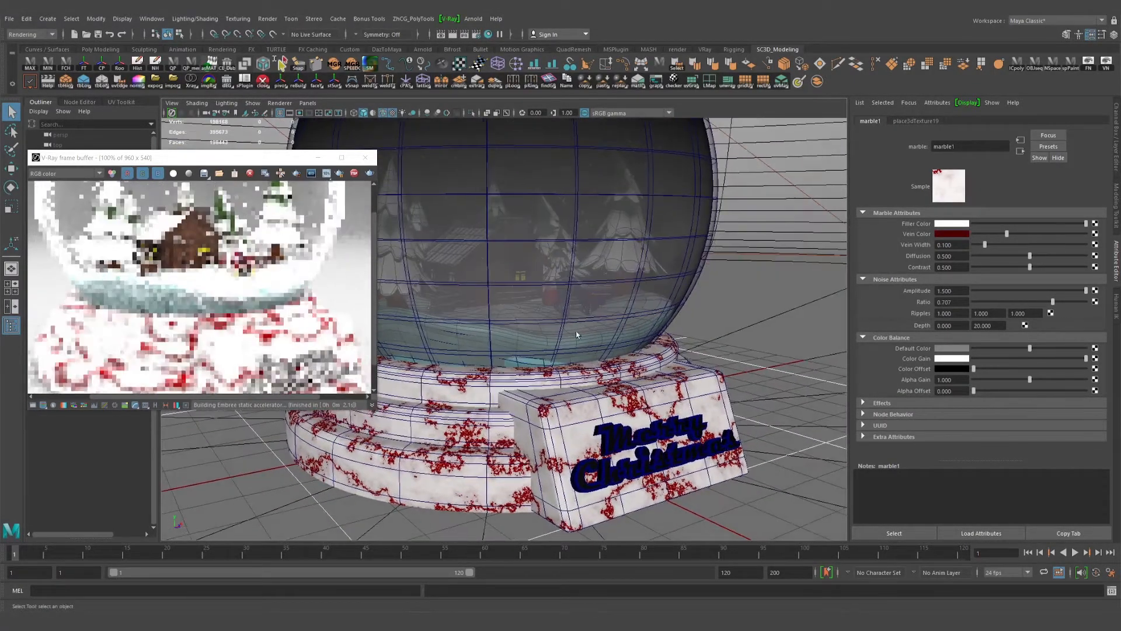
alt+middle_drag(529, 357, 541, 325)
alt+drag(541, 325, 529, 319)
alt+middle_drag(528, 320, 528, 333)
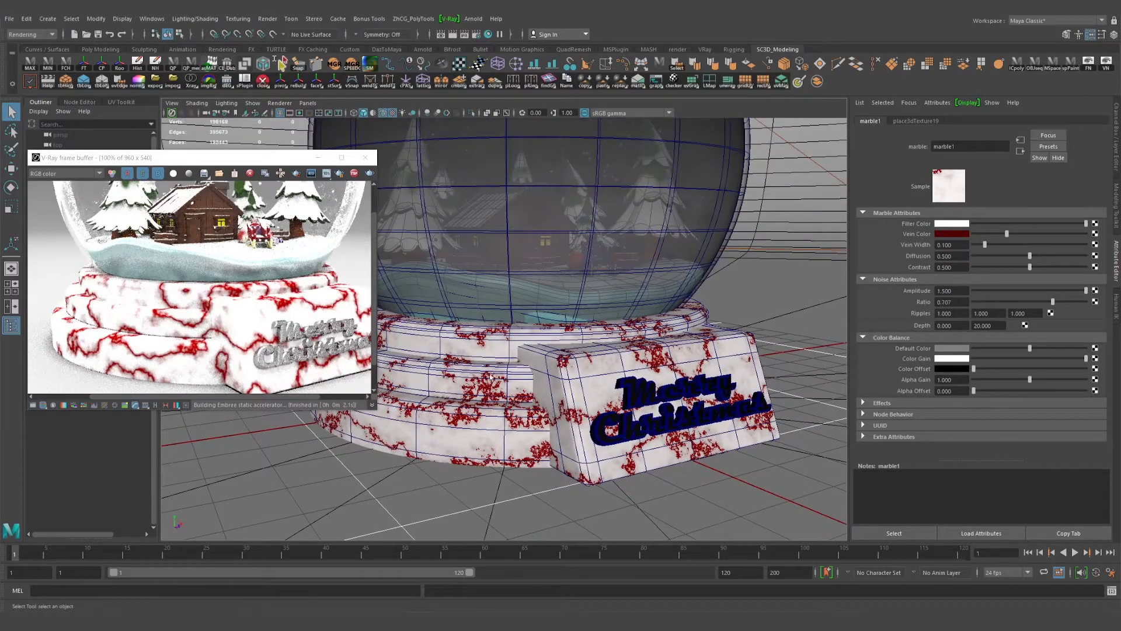
alt+drag(490, 377, 621, 327)
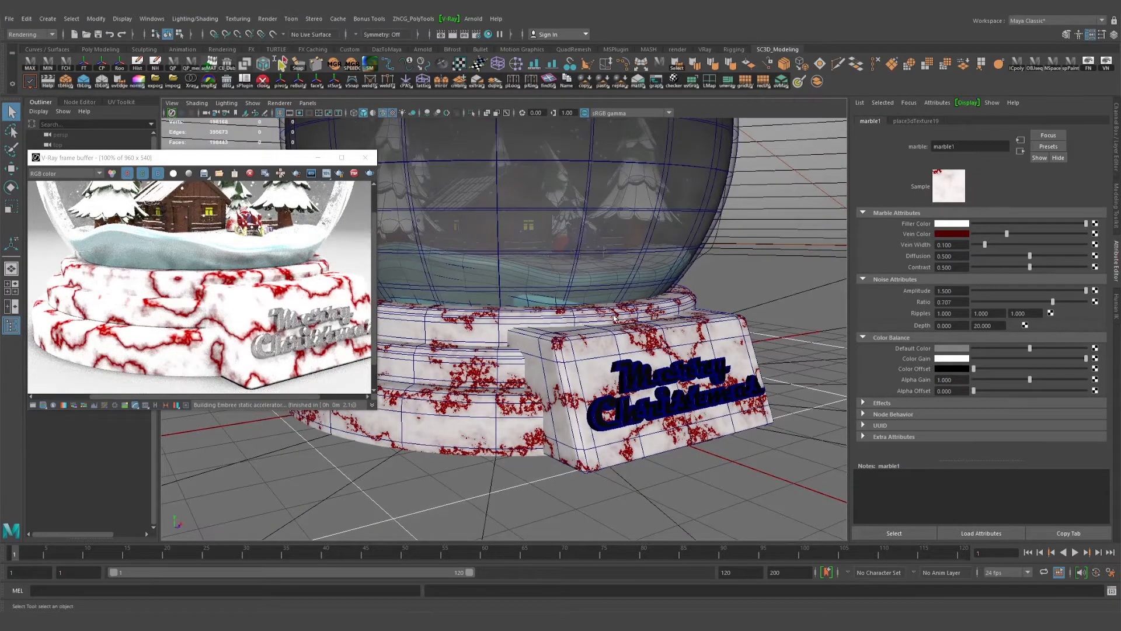
Set the marble texture's Filler Color to black and its Vein Color to a dark desaturated teal.
click(938, 223)
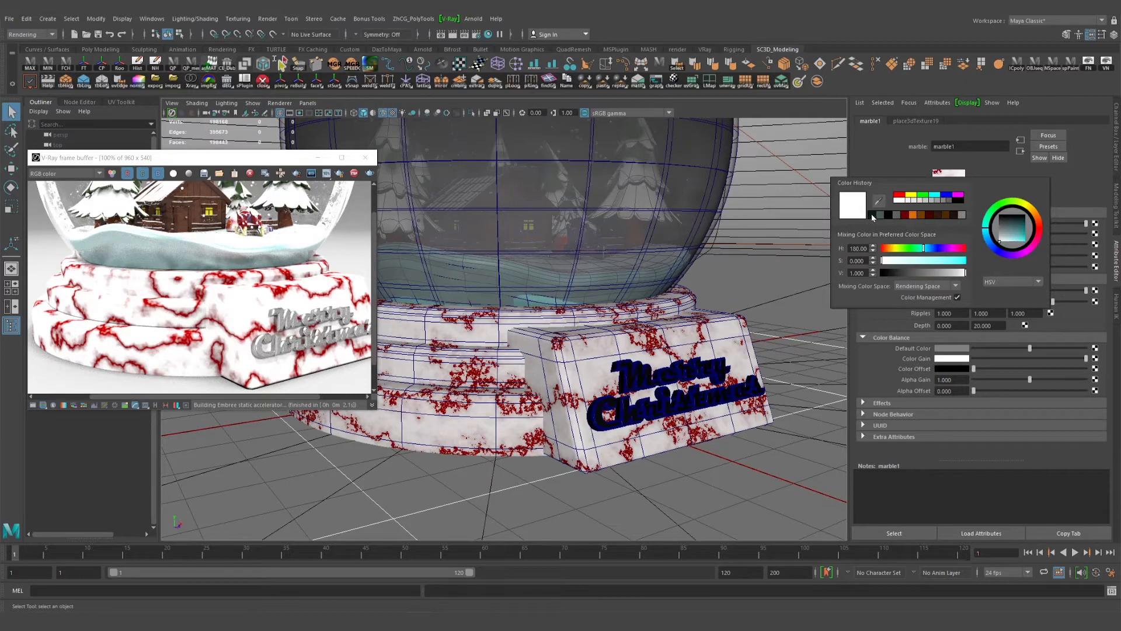
drag(885, 272, 874, 270)
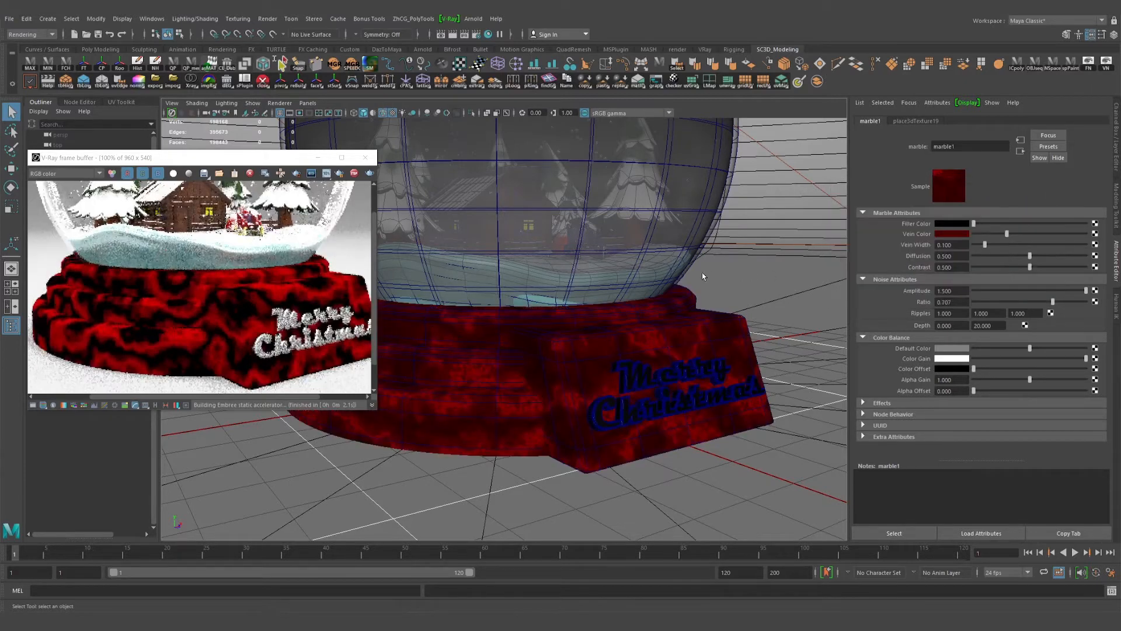
click(945, 235)
click(941, 208)
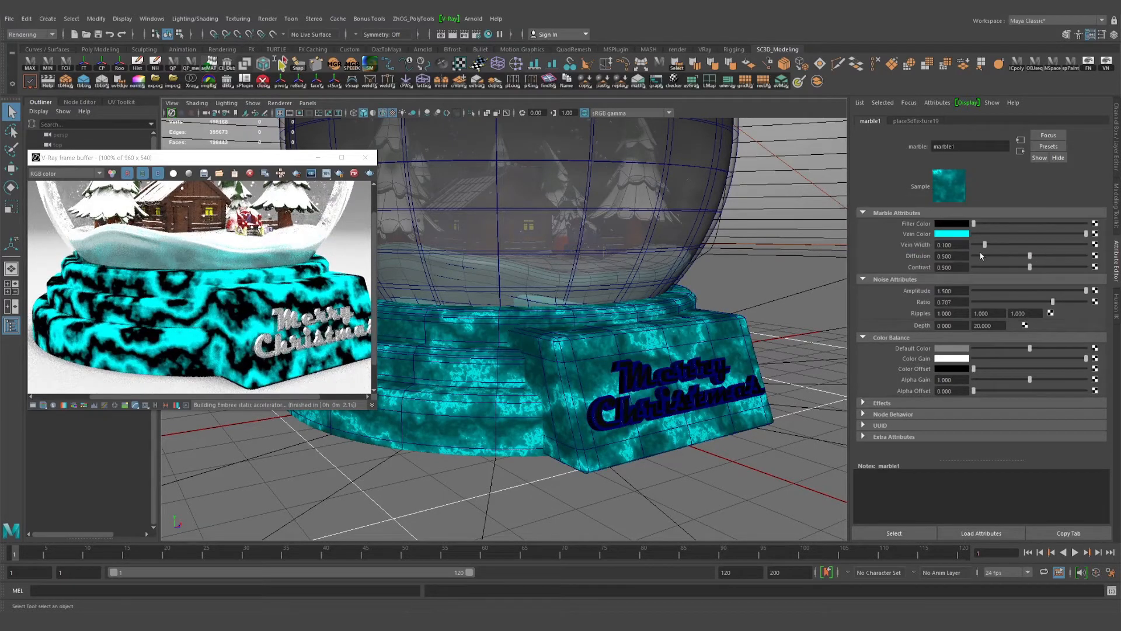
click(959, 234)
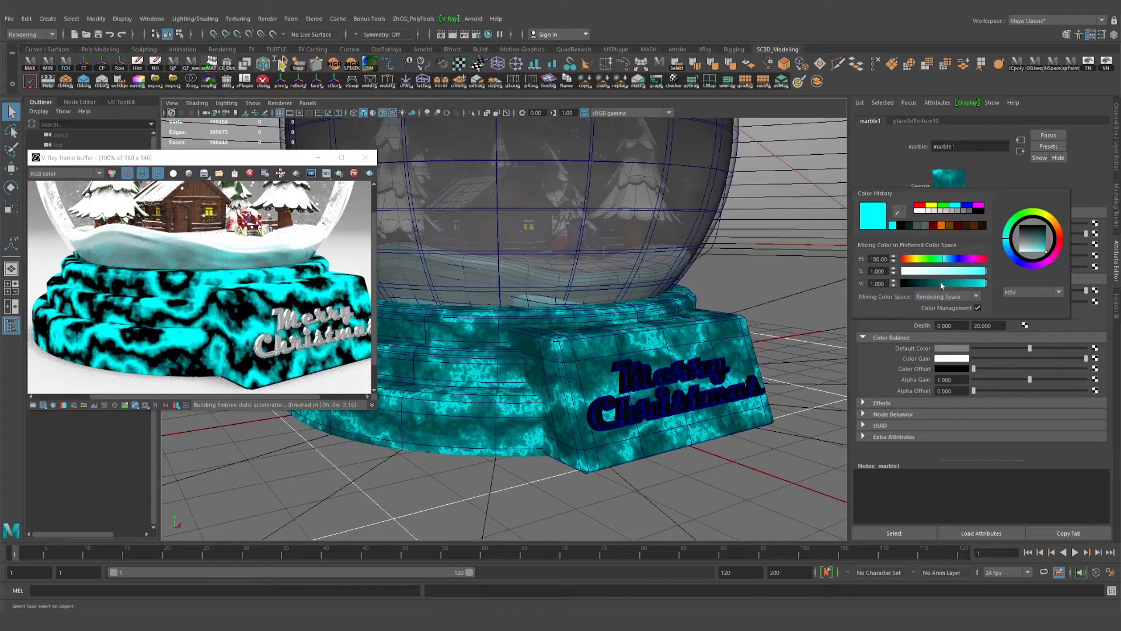
click(933, 284)
drag(932, 284, 955, 271)
click(960, 271)
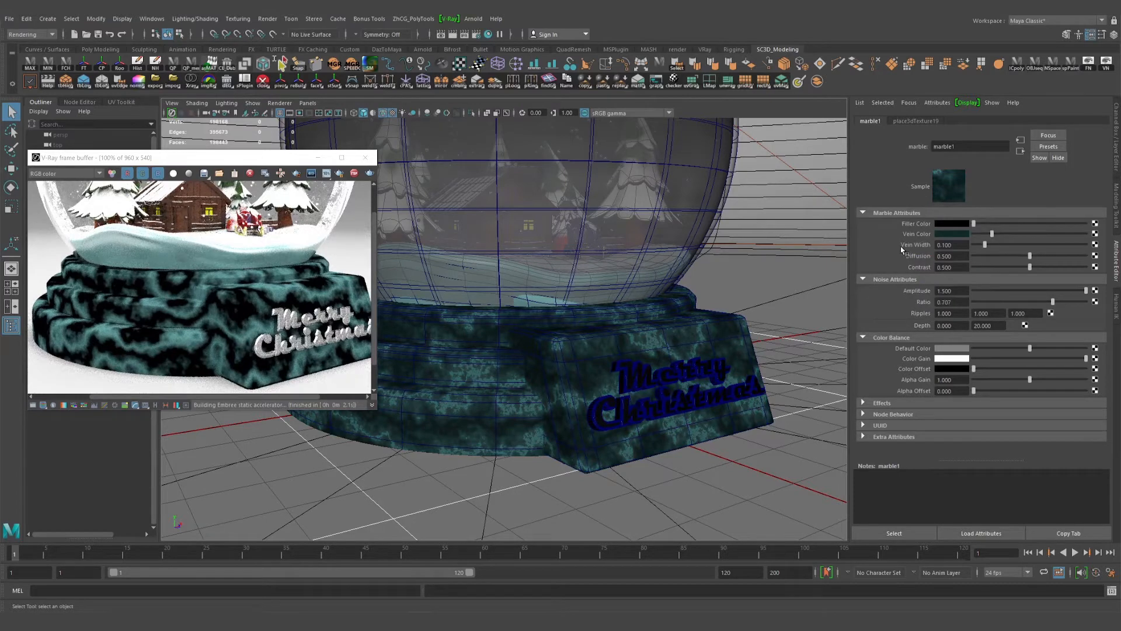
Set the marble texture's Vein Width to 0.03 and its Diffusion to 0.2.
mouse_move(986, 246)
mouse_down()
mouse_move(974, 246)
mouse_move(1102, 249)
mouse_move(977, 248)
mouse_up()
click(950, 245)
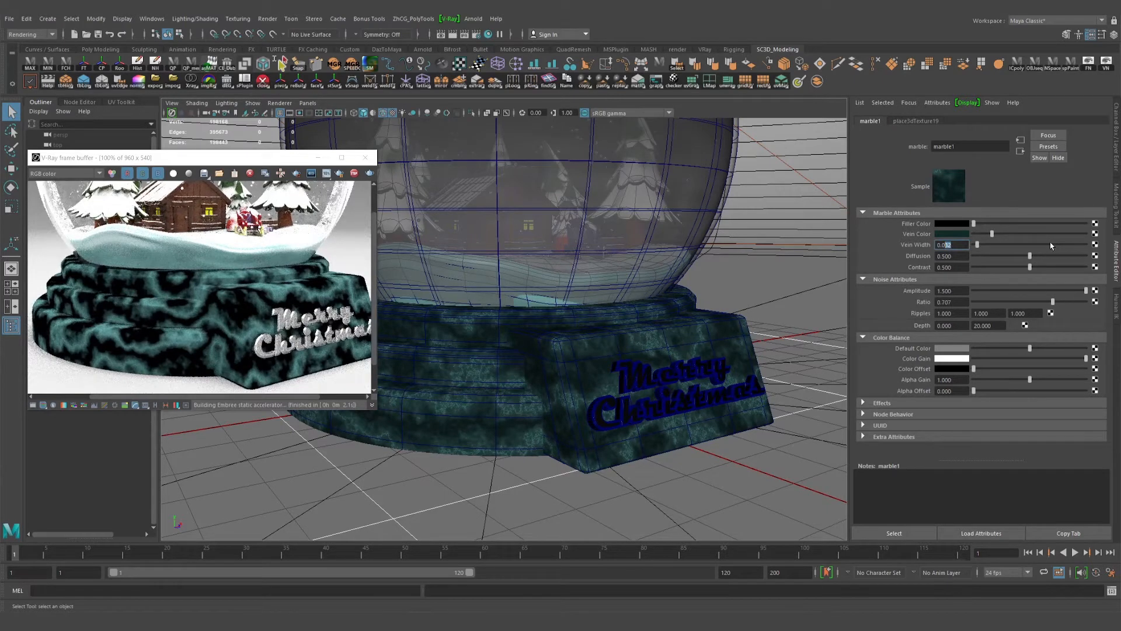
key(Tab)
mouse_move(991, 256)
mouse_down()
mouse_move(981, 256)
mouse_move(1088, 263)
mouse_move(979, 258)
mouse_move(990, 262)
mouse_up()
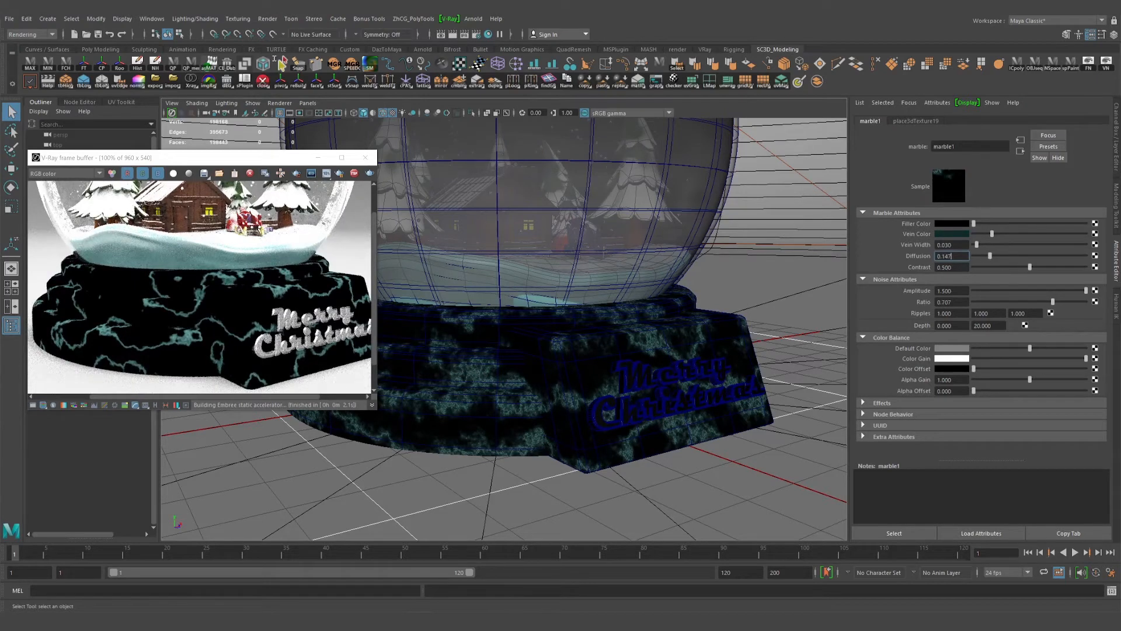
key(Return)
text(0.2)
key(Return)
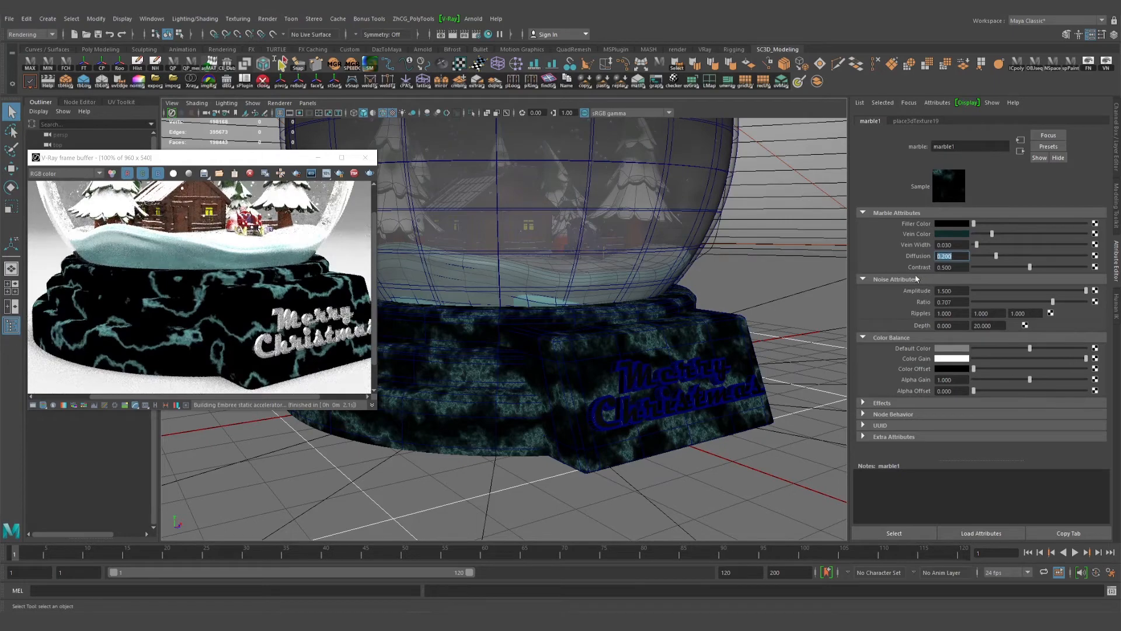
Lower the marble's Diffusion to about 0.041 and set its Contrast to 0.25.
drag(1030, 268, 978, 255)
drag(1005, 266, 916, 270)
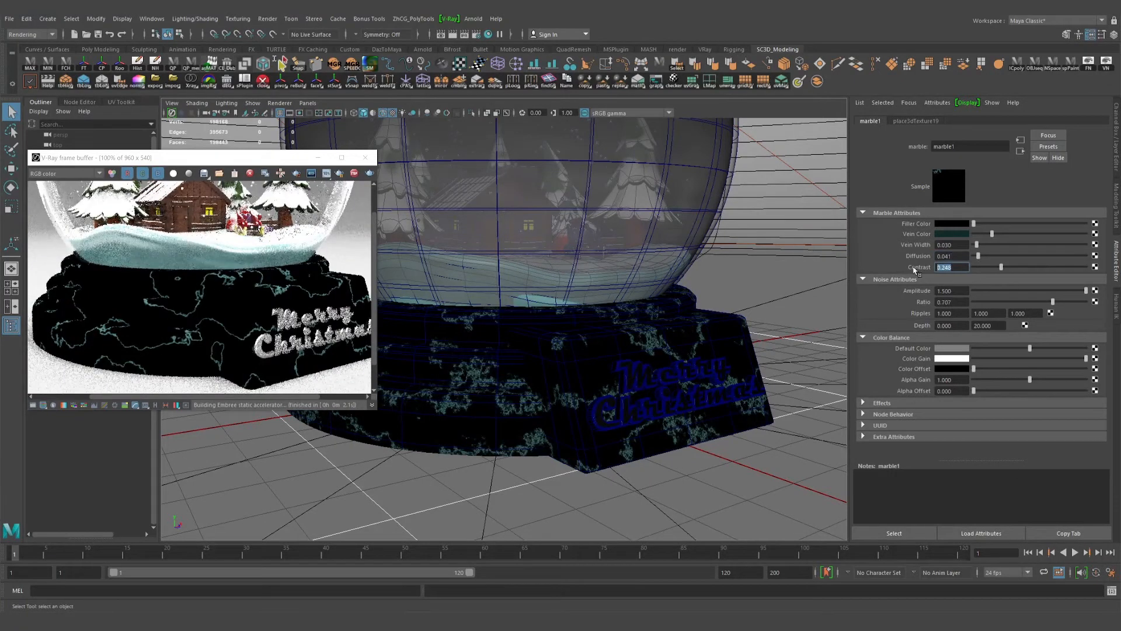
text(0.25)
key(Return)
Try a grey Filler Color on the marble with Diffusion at about 0.651 and Contrast at about 0.041.
click(947, 223)
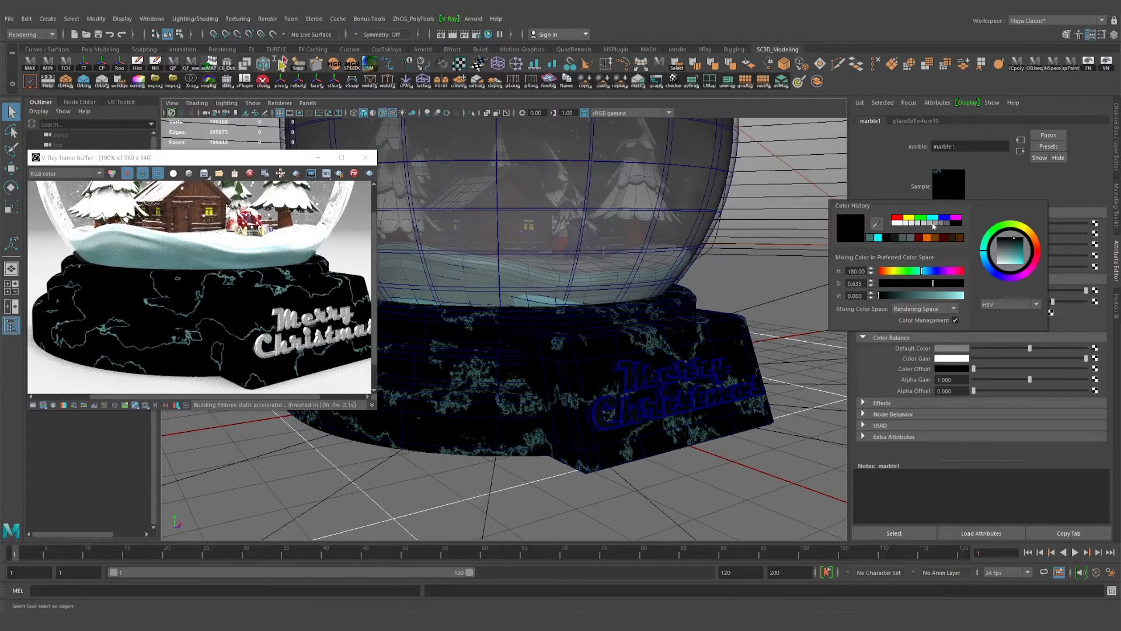
click(934, 223)
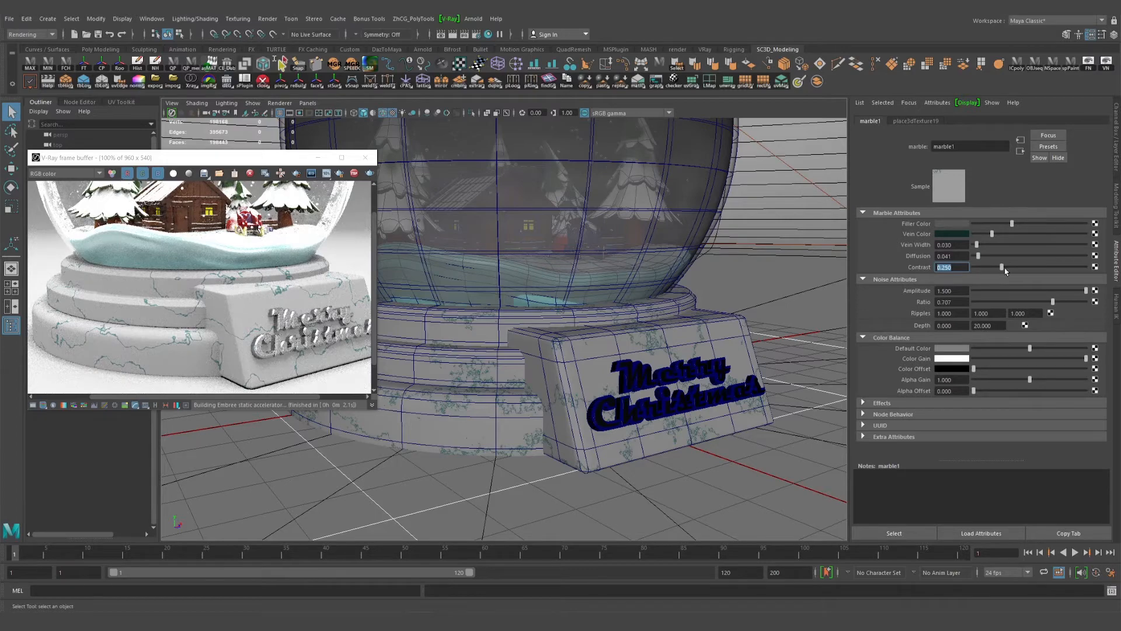
drag(1005, 270, 1089, 270)
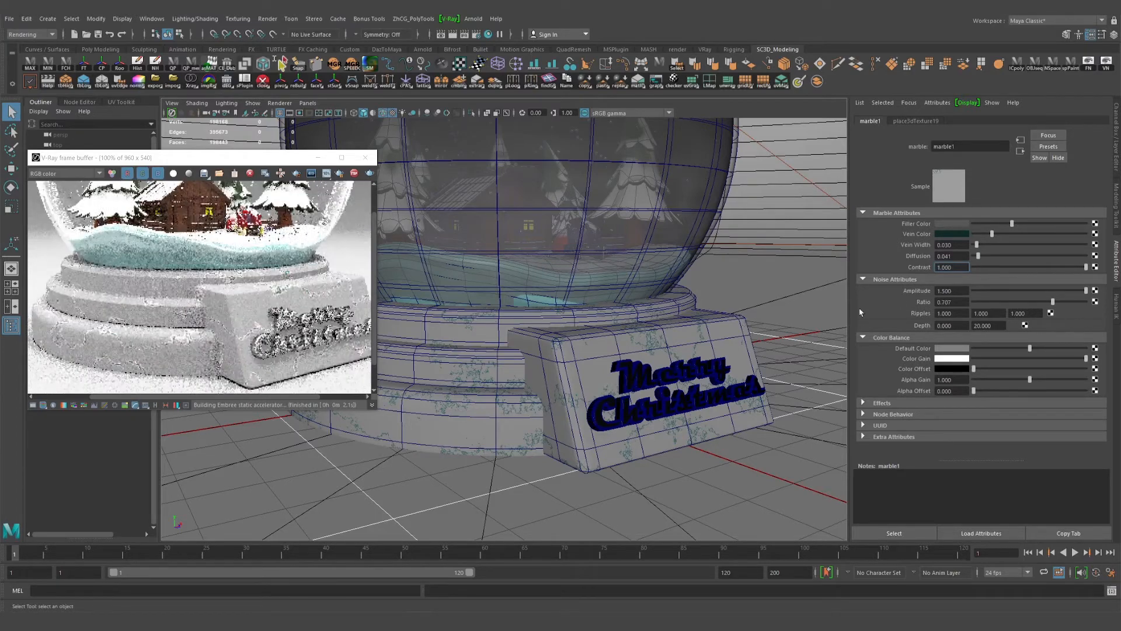
click(981, 267)
drag(980, 256, 1001, 270)
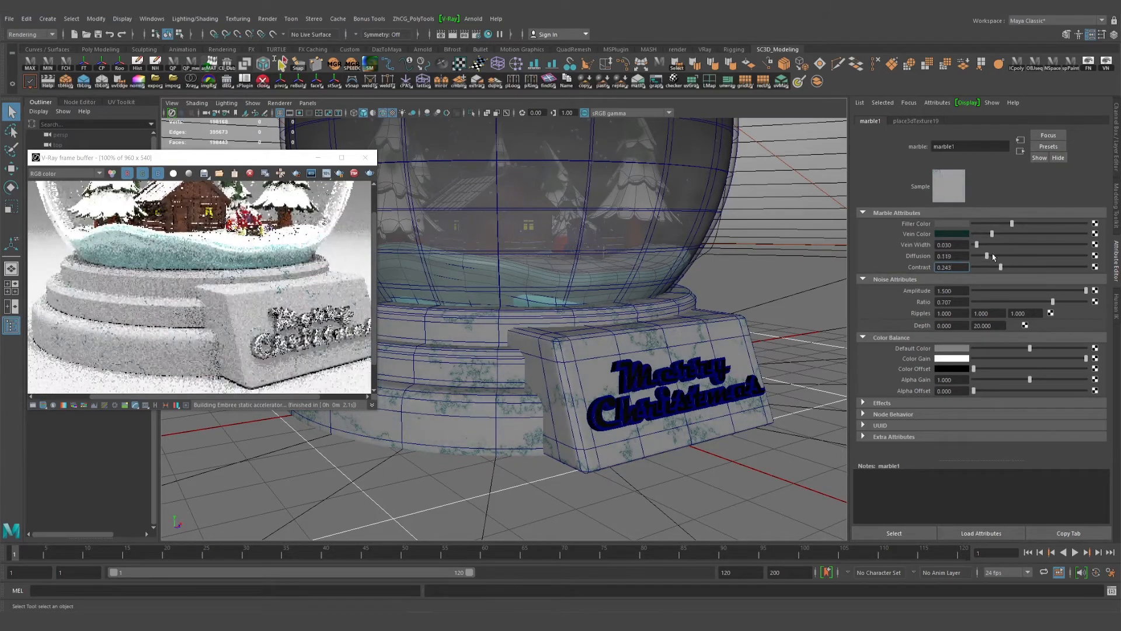
drag(1009, 255, 979, 271)
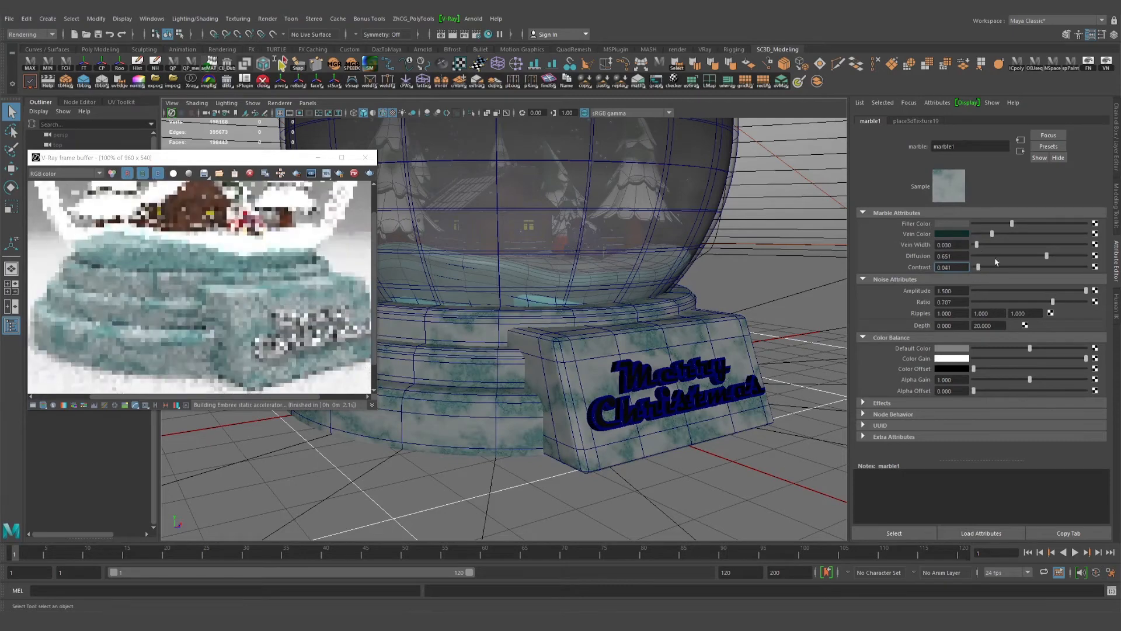
Return the marble's Filler Color to black and set its Diffusion to 0.01.
click(955, 227)
click(938, 250)
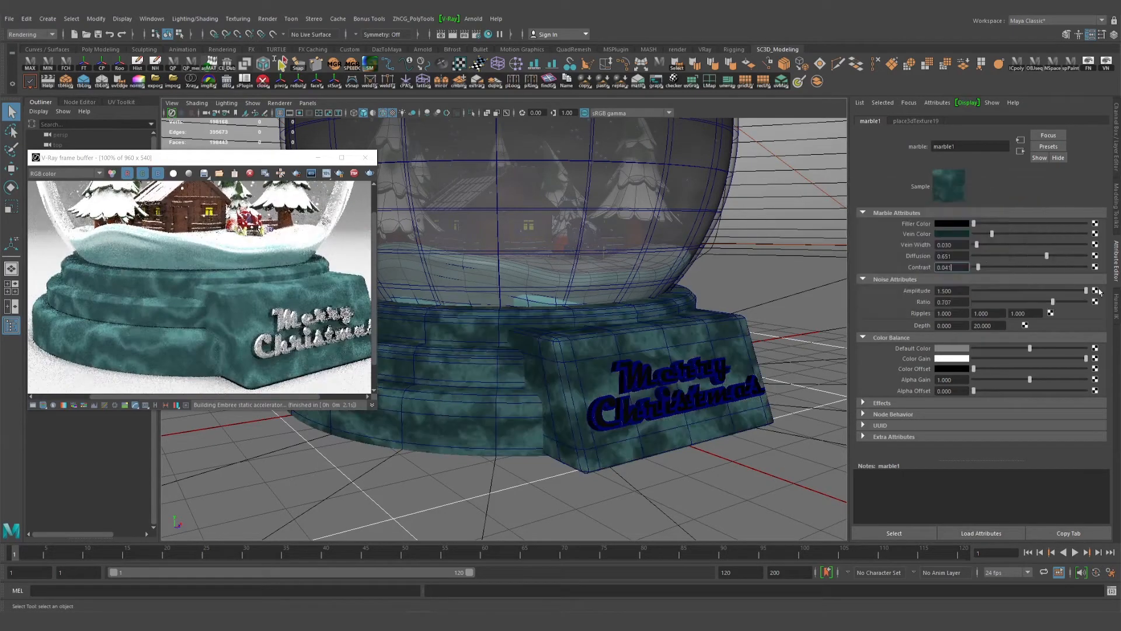
click(945, 256)
text(0.0410.01)
key(Return)
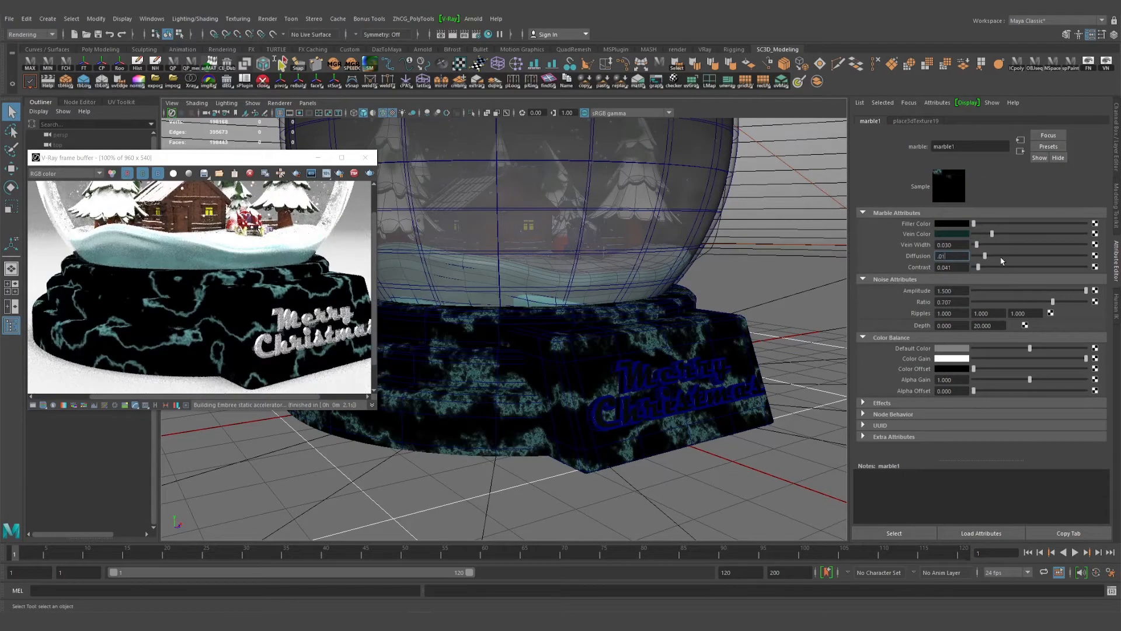
Set the marble texture's Contrast to 0.04.
click(950, 266)
text(0.04)
key(Return)
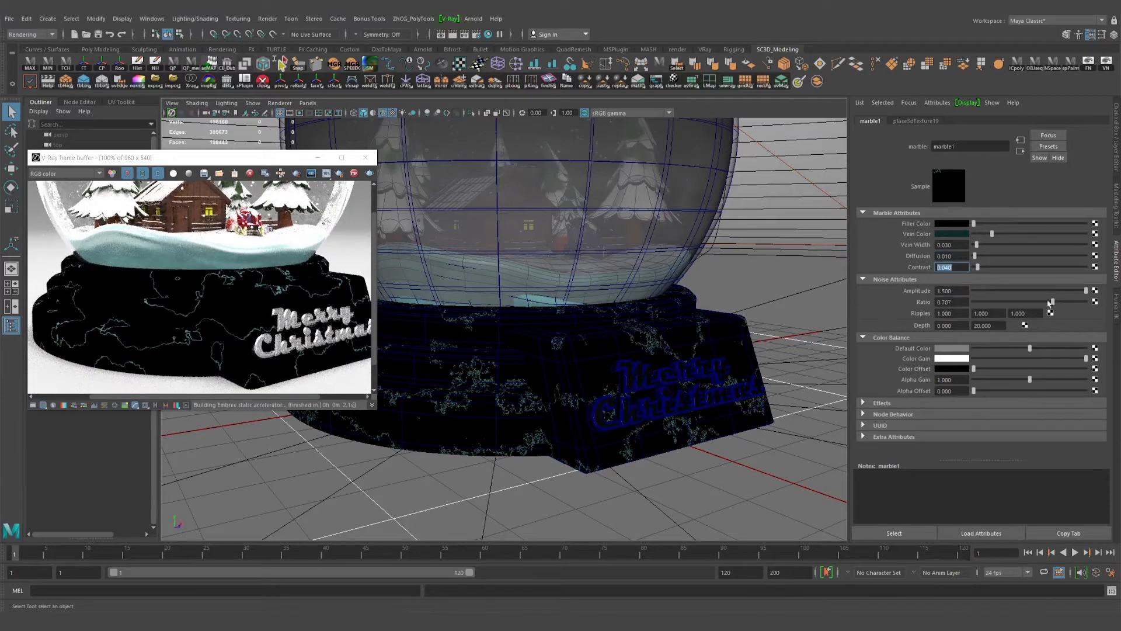
Try noise Ratio values of 0.9, 0.6, 0.25 and 0.5 on the marble texture.
drag(959, 302, 909, 302)
text(.9)
key(Return)
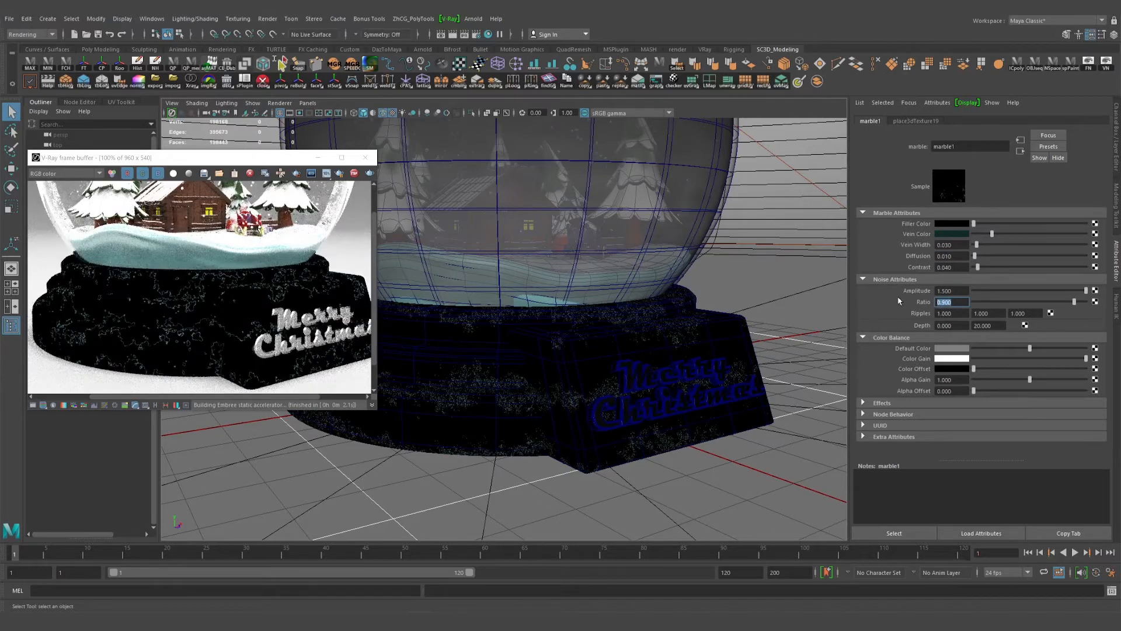
key(BackSpace)
text(.6)
key(Return)
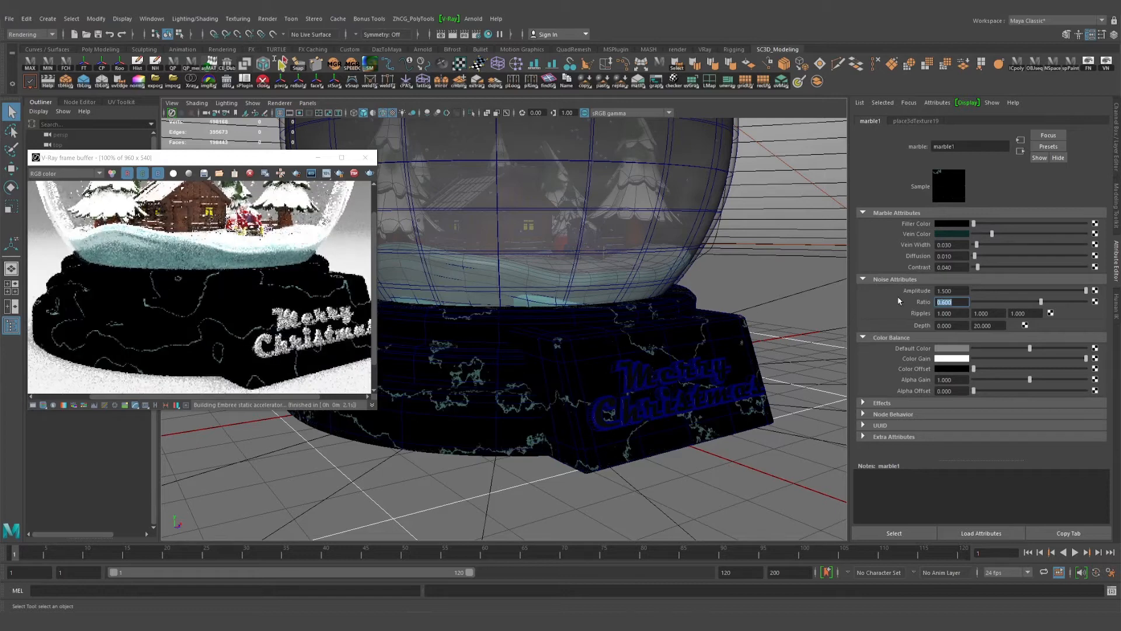
text(.25)
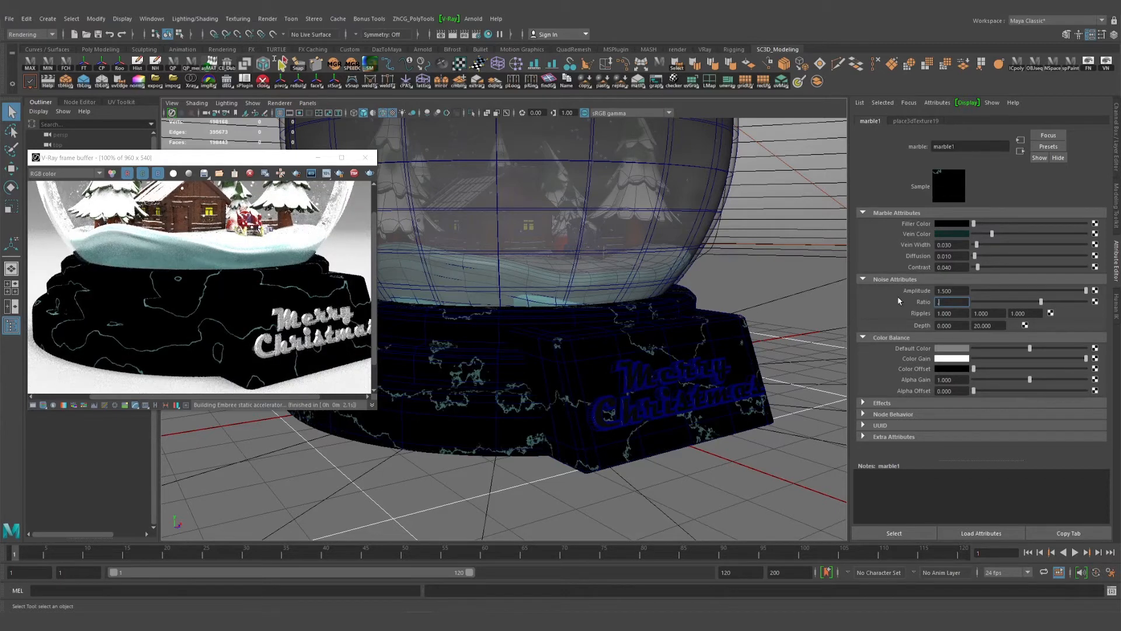
key(Return)
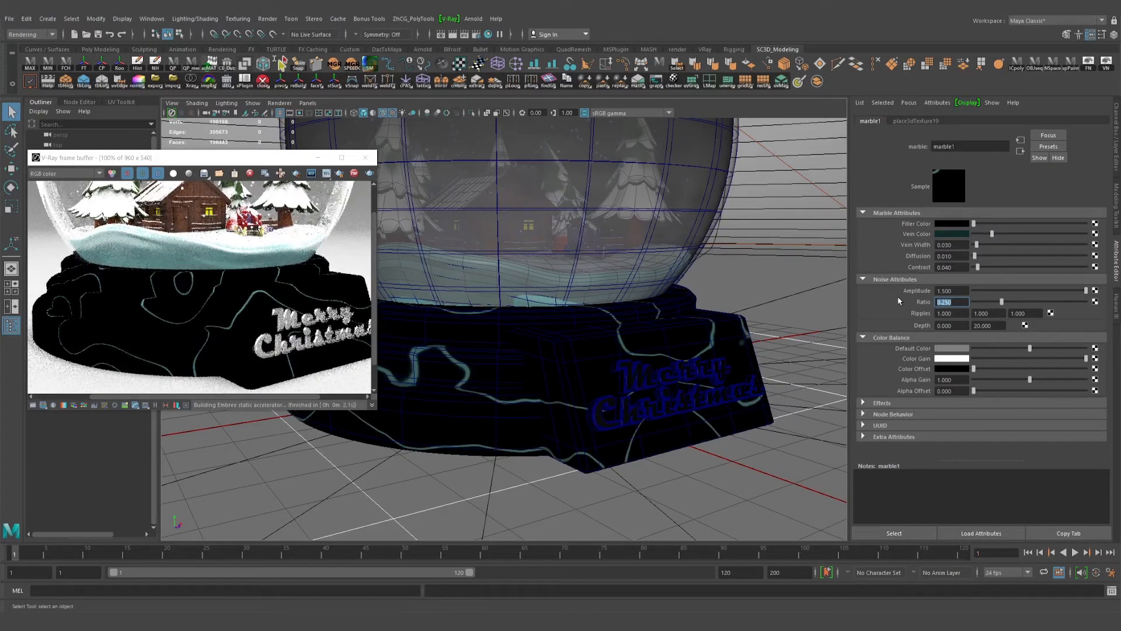
text(.5)
key(Return)
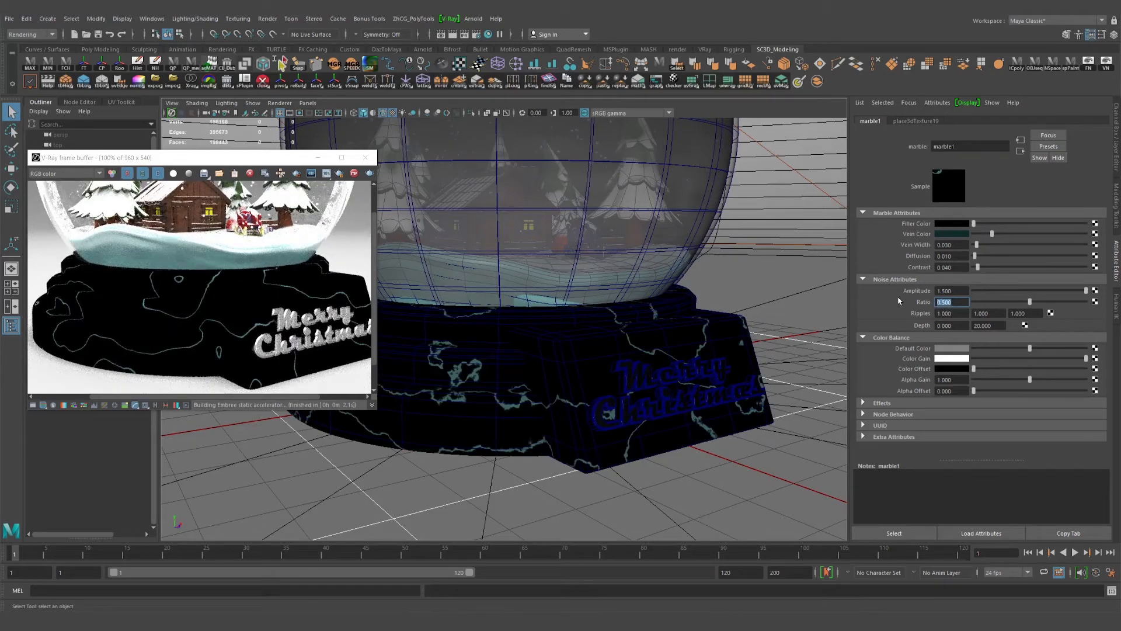
Set the marble's noise Ratio to 0.7 and check the veins on the base in the live render.
text(.7)
key(Return)
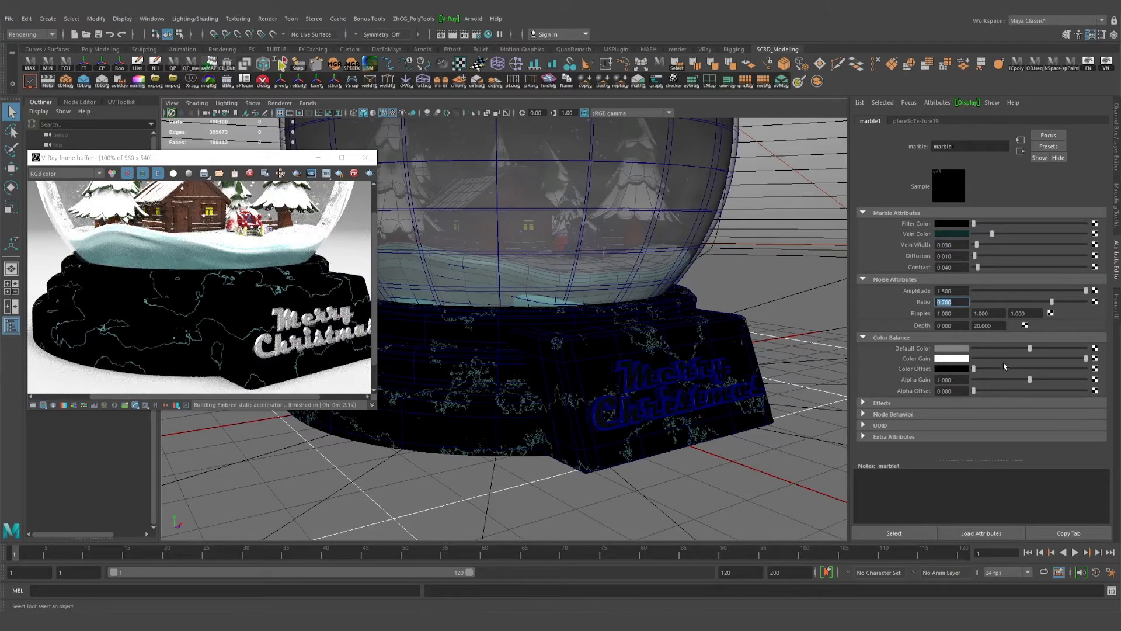
scroll(663, 373, down, 5)
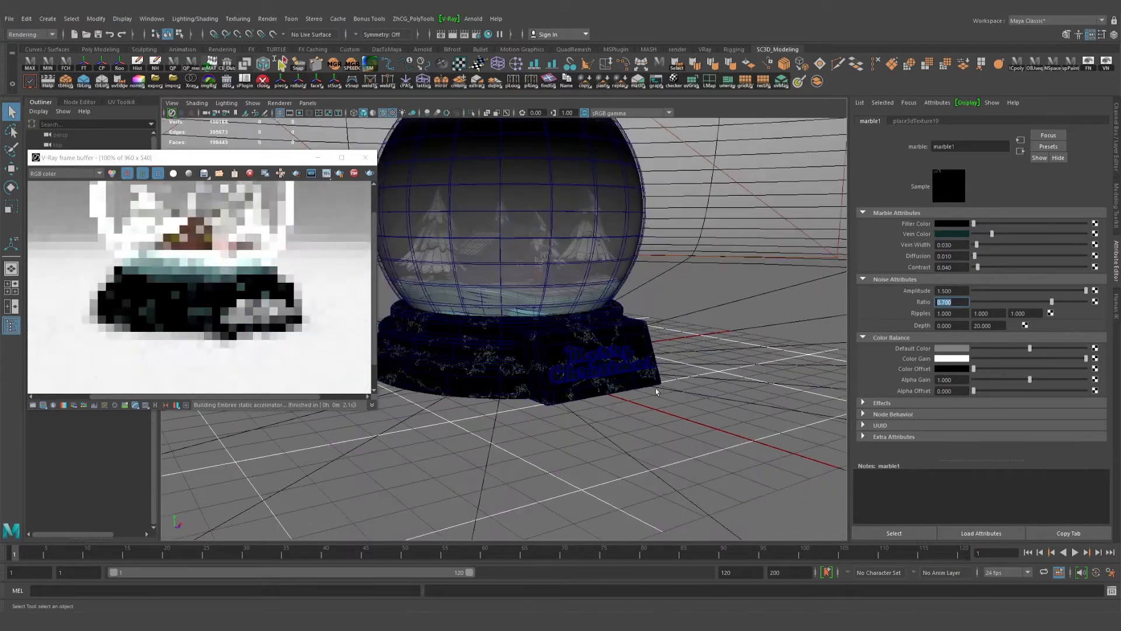
alt+drag(636, 380, 634, 337)
scroll(628, 368, up, 5)
scroll(635, 337, up, 2)
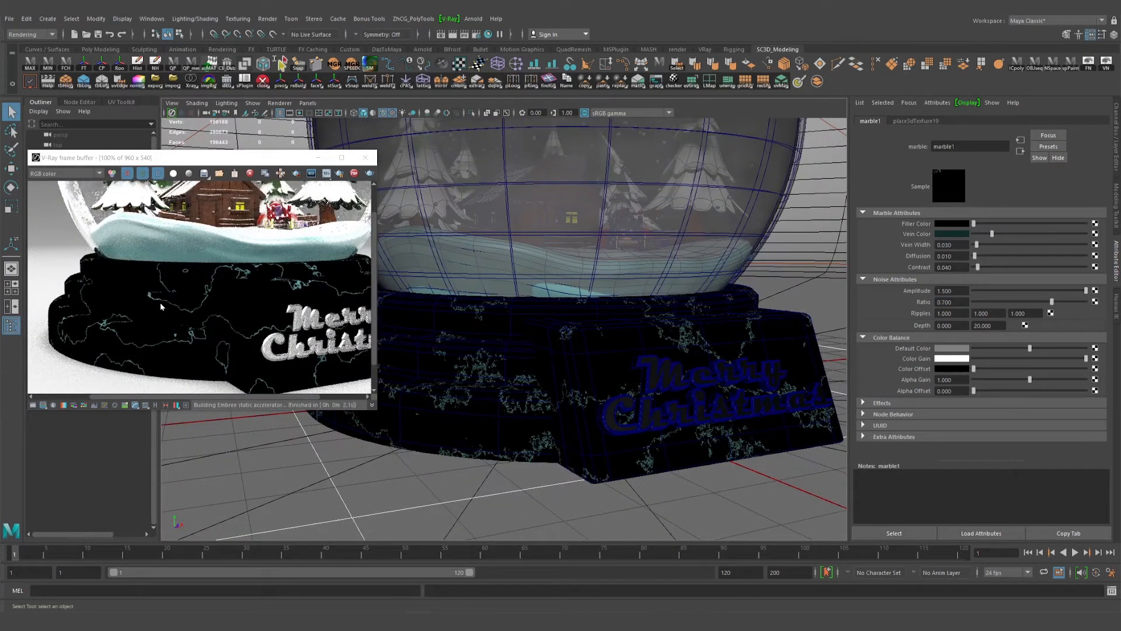
alt+drag(655, 407, 613, 375)
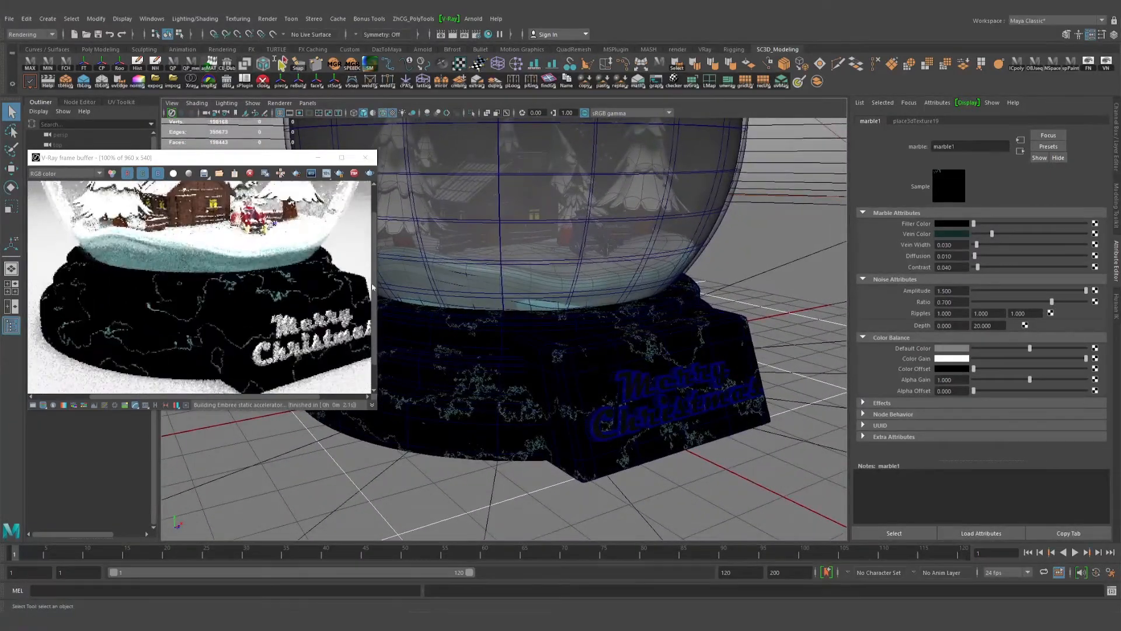
Enlarge the V-Ray frame buffer with the base shown at 200%, and go to the attributes of the platform_01 material.
drag(377, 410, 585, 567)
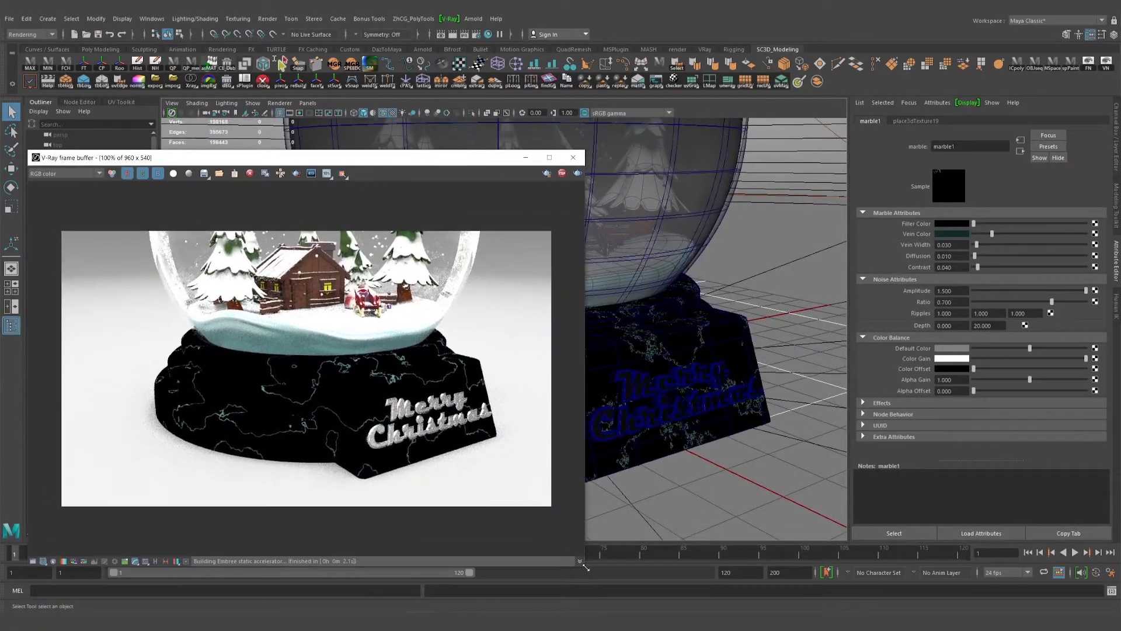
scroll(393, 425, up, 2)
drag(300, 158, 297, 134)
alt+drag(704, 403, 663, 366)
alt+middle_drag(663, 365, 670, 386)
alt+drag(669, 386, 724, 377)
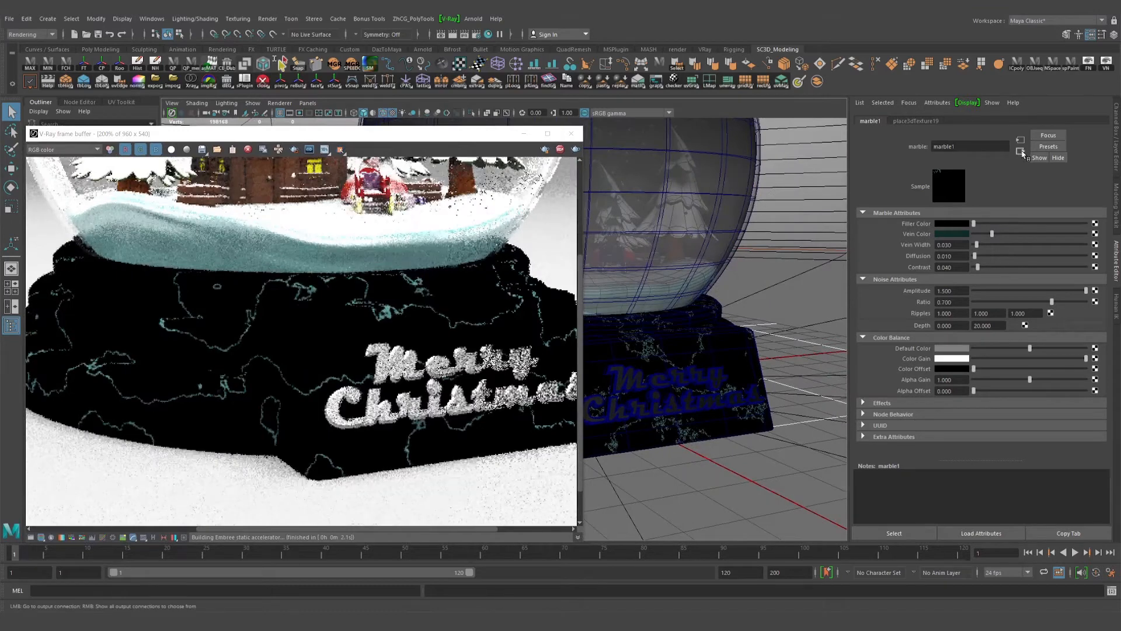
click(1019, 150)
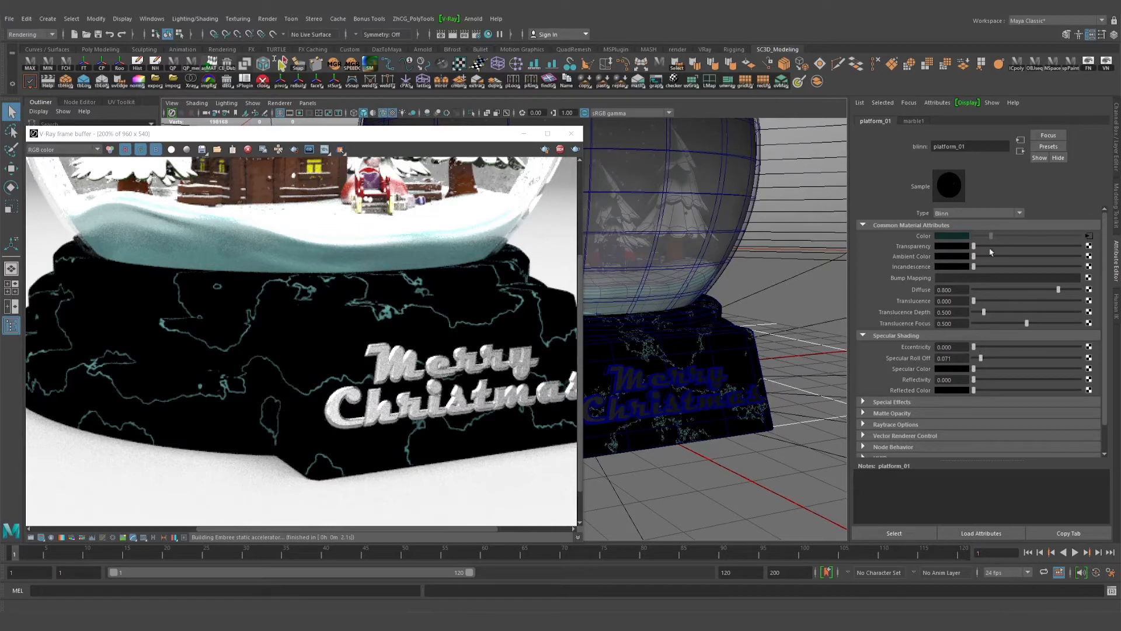
Set the platform_01 material's Eccentricity to 0.3, Specular Roll Off to 0.7 and Reflectivity to 0.5.
click(949, 346)
key(Tab)
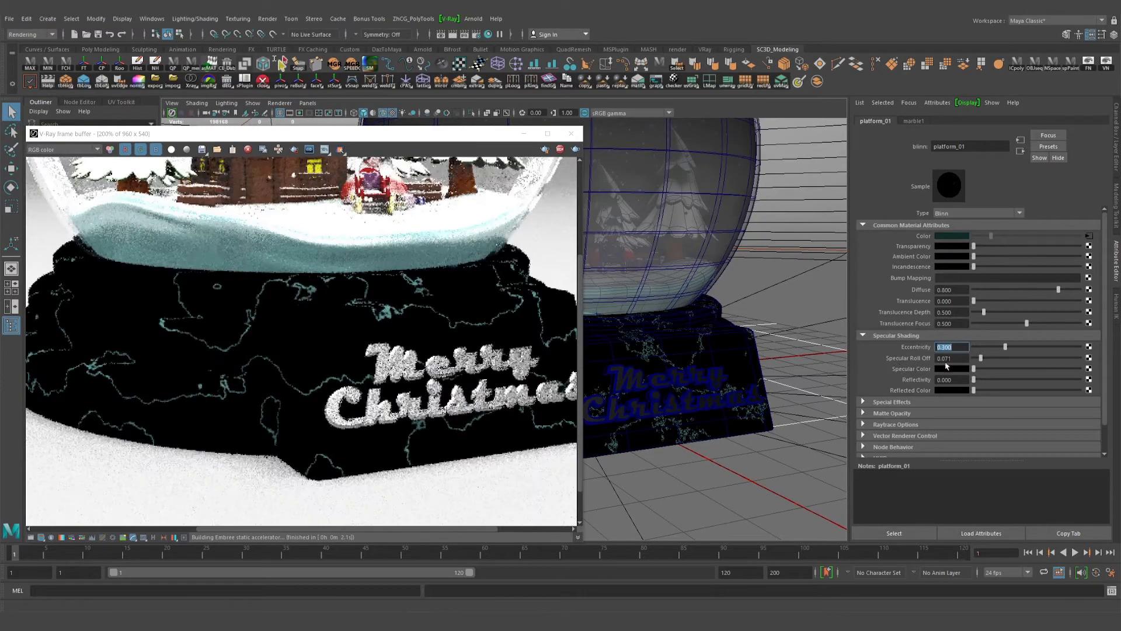
text(.7)
key(Return)
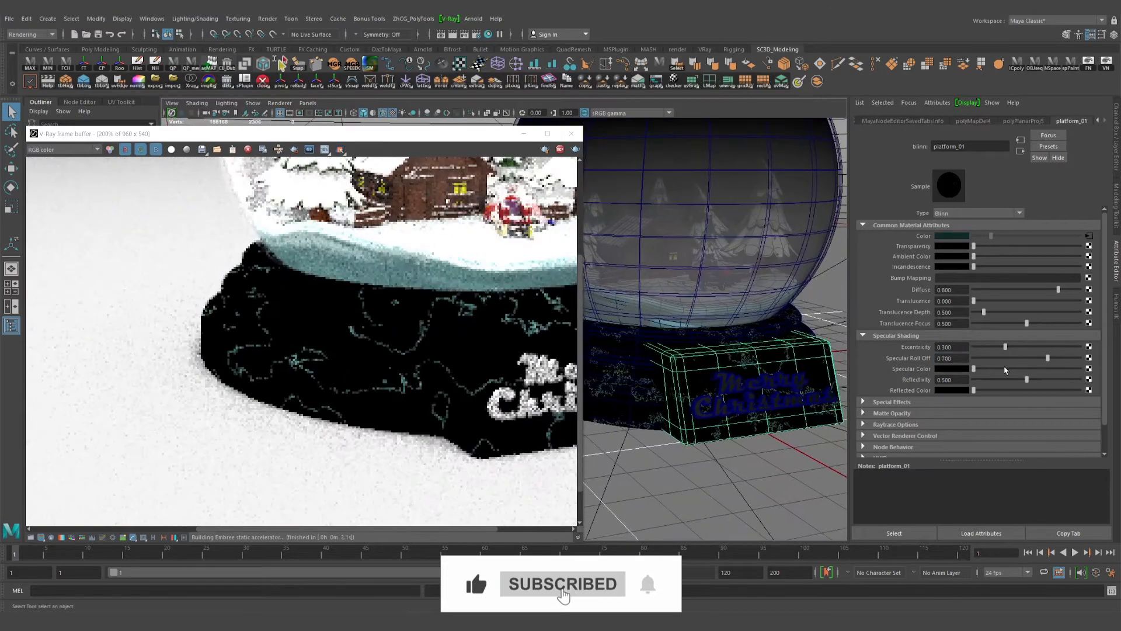
Raise the platform_01 material's Specular Color to a near-white with value 0.908 and check the base up close in the live render.
drag(1064, 377, 1069, 377)
scroll(790, 437, up, 4)
alt+middle_drag(791, 438, 716, 387)
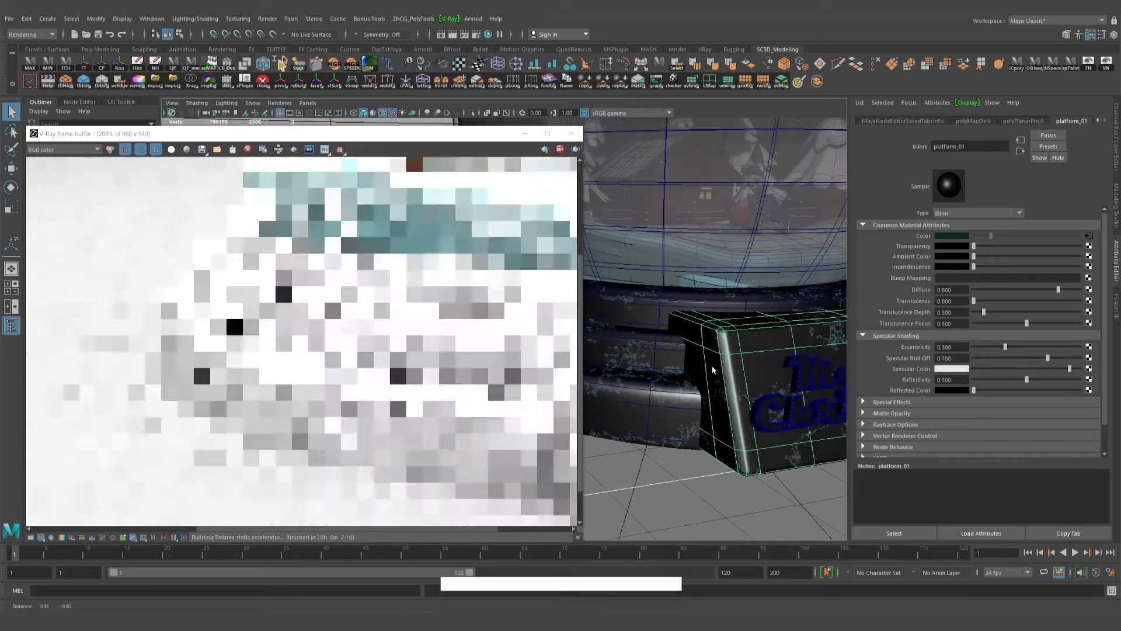
Look up the merry_christmas lettering's grey Specular Color of value 0.5 and apply the same grey as platform_01's Specular Color.
click(797, 369)
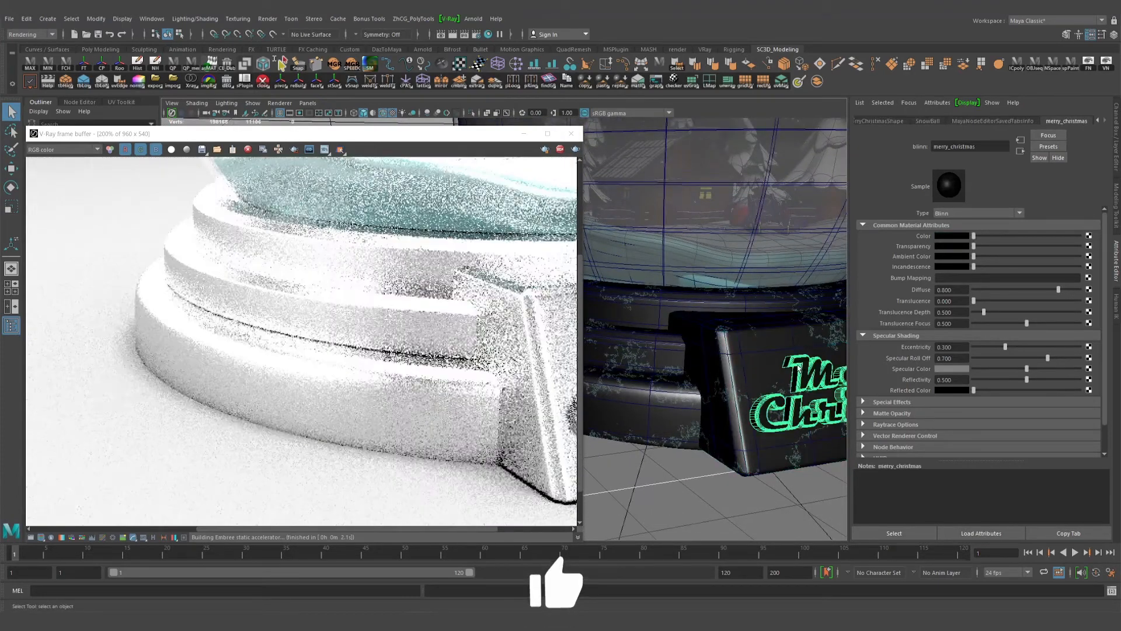
click(950, 369)
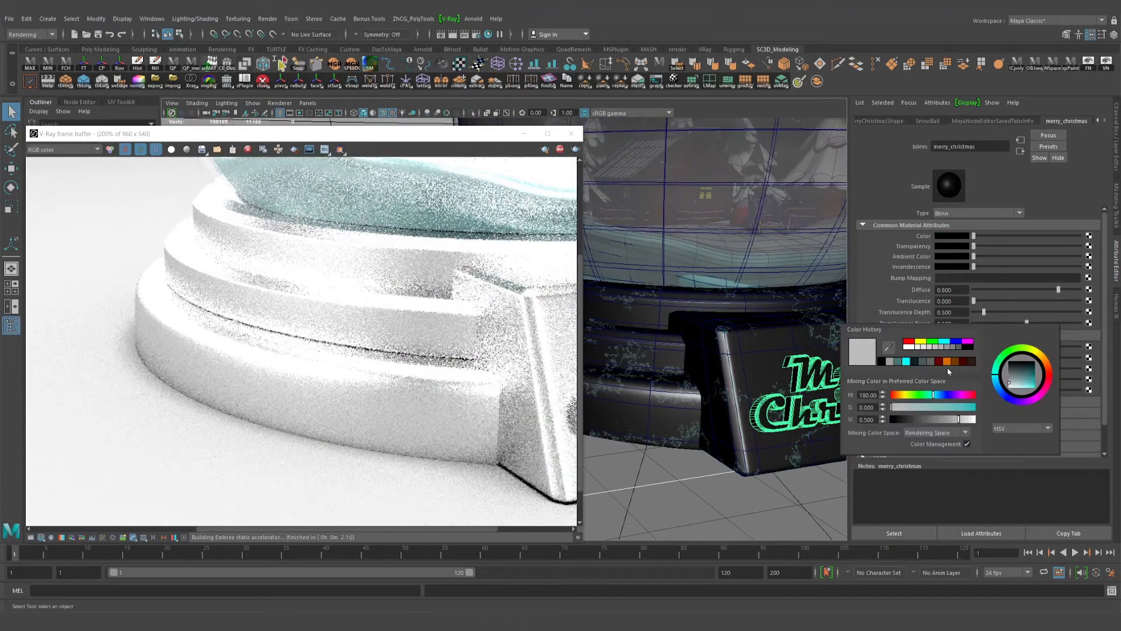
click(673, 361)
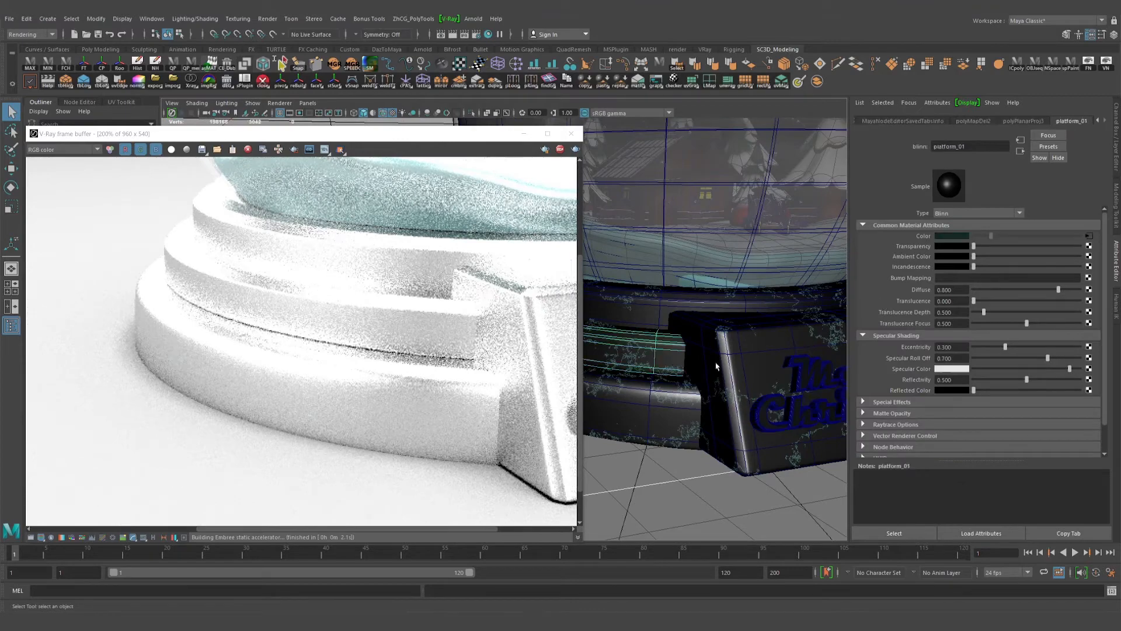
click(956, 369)
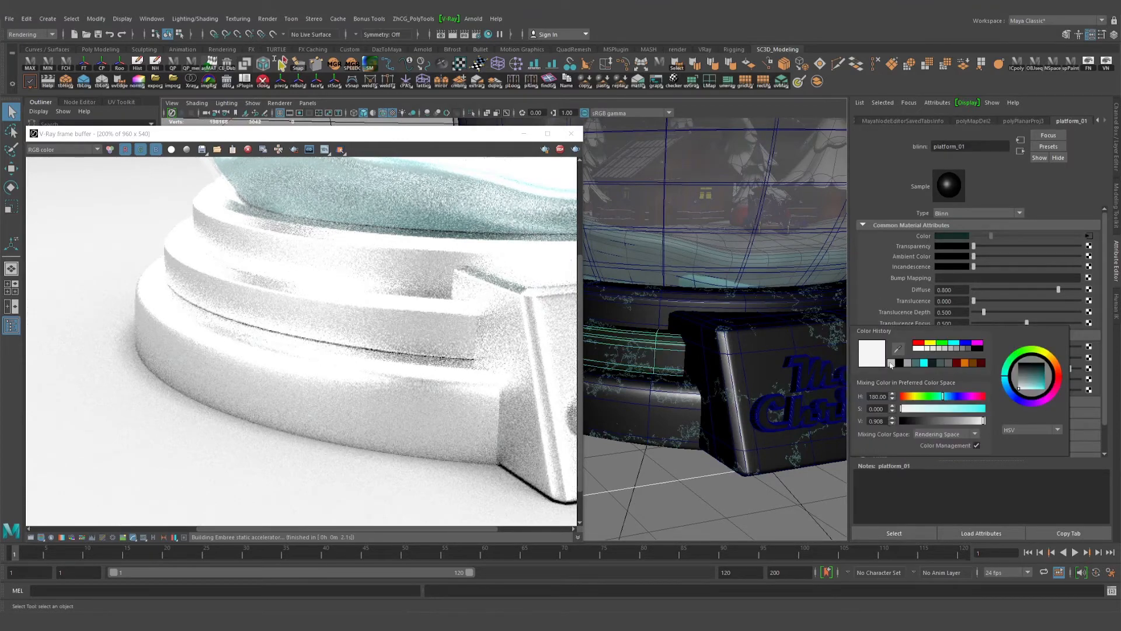
click(891, 364)
alt+right_drag(747, 441, 703, 410)
alt+drag(703, 411, 826, 395)
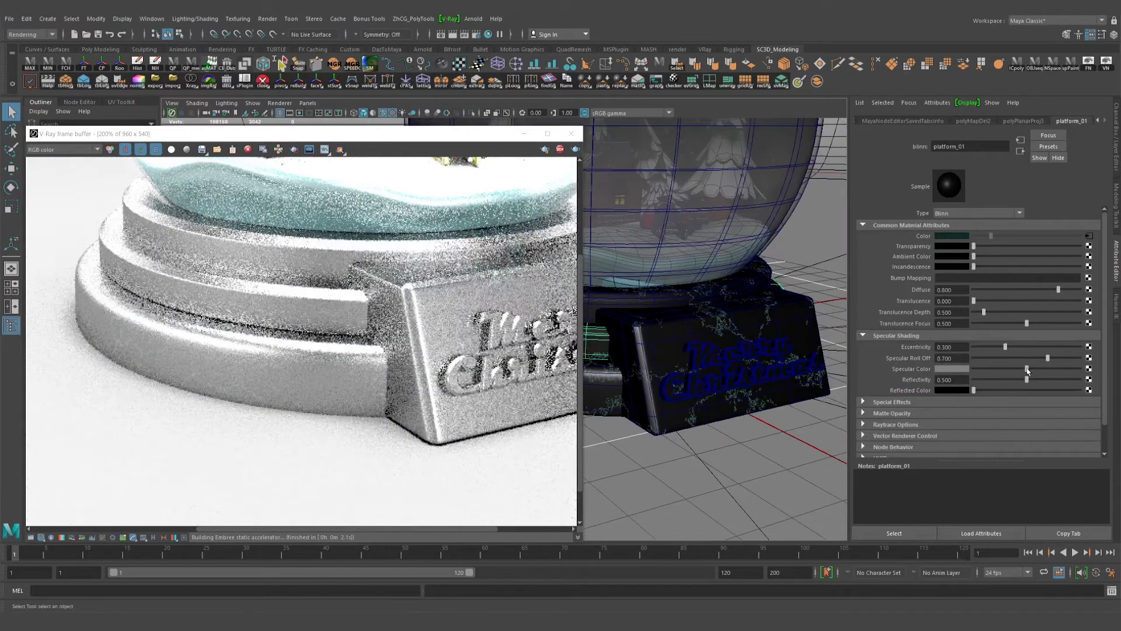
Try a dark grey Specular Color of value 0.102 on platform_01, and return to the mid-grey from the color history.
click(984, 369)
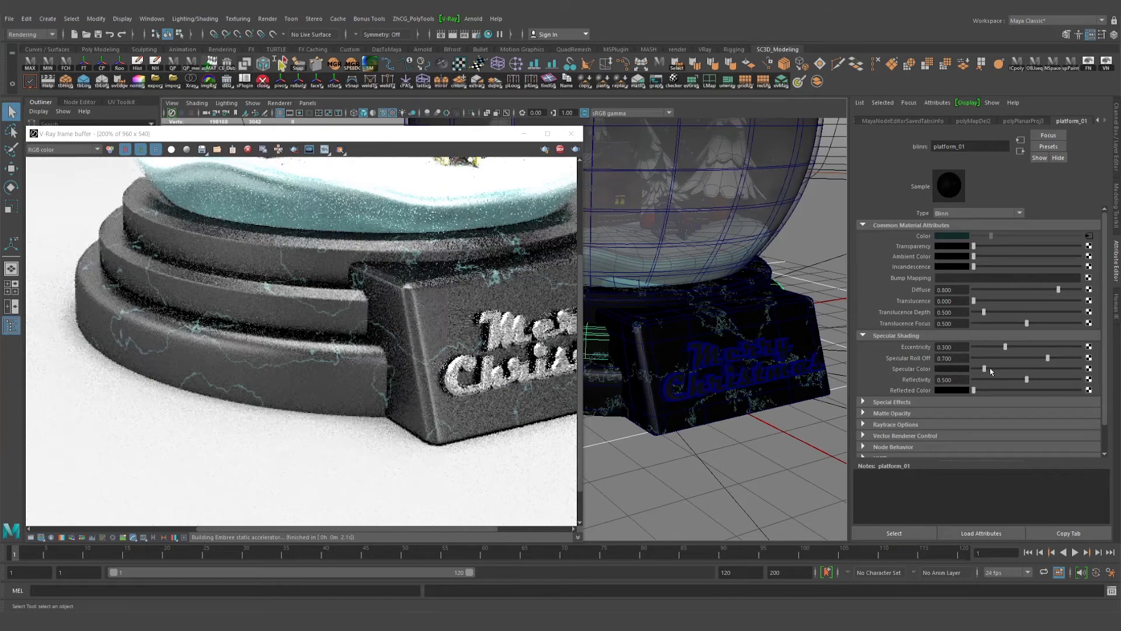
click(953, 370)
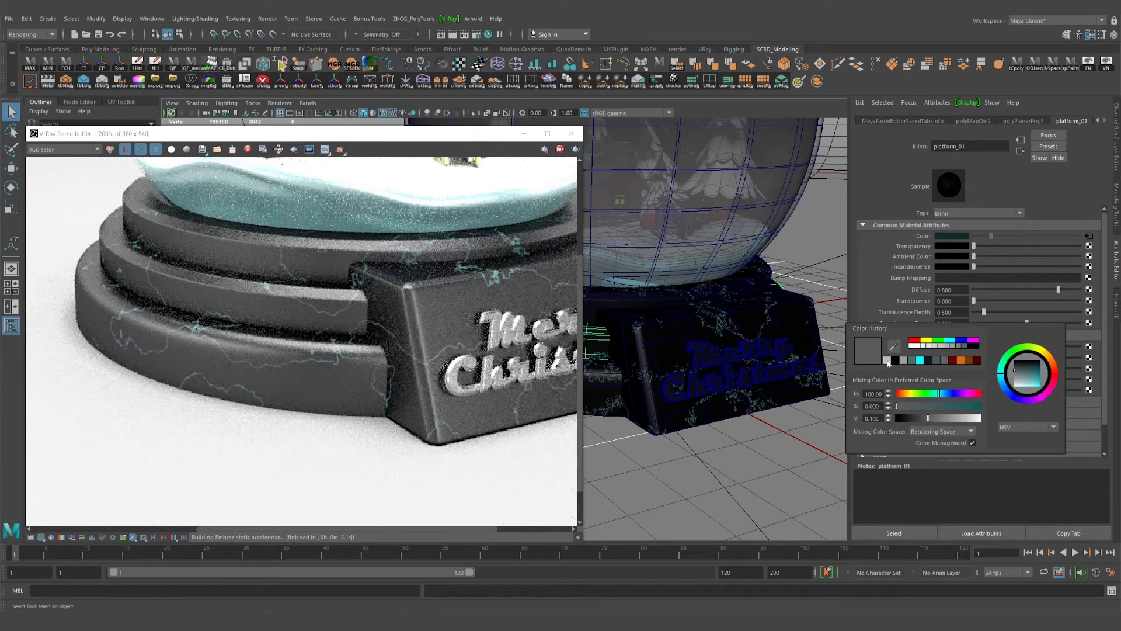
click(888, 360)
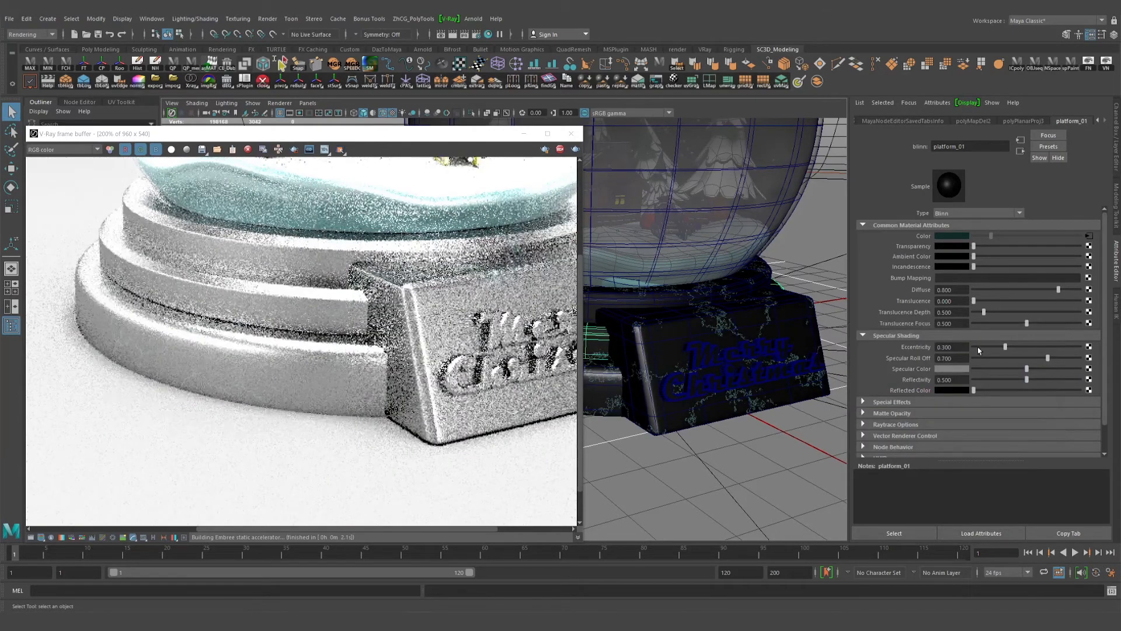
Set the platform_01 material's Eccentricity to 0.1 and Specular Roll Off to 0.1, checking the base in the live render.
click(978, 348)
alt+drag(719, 353, 756, 362)
alt+right_drag(756, 362, 785, 394)
drag(957, 347, 919, 345)
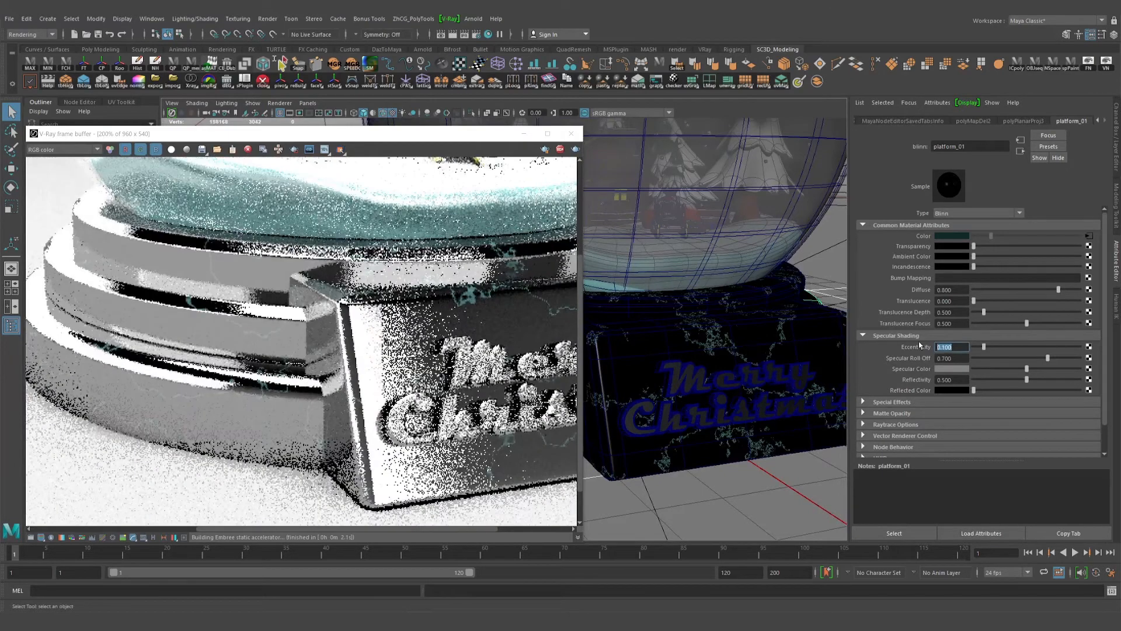
drag(958, 358, 919, 361)
text(0.1)
key(Return)
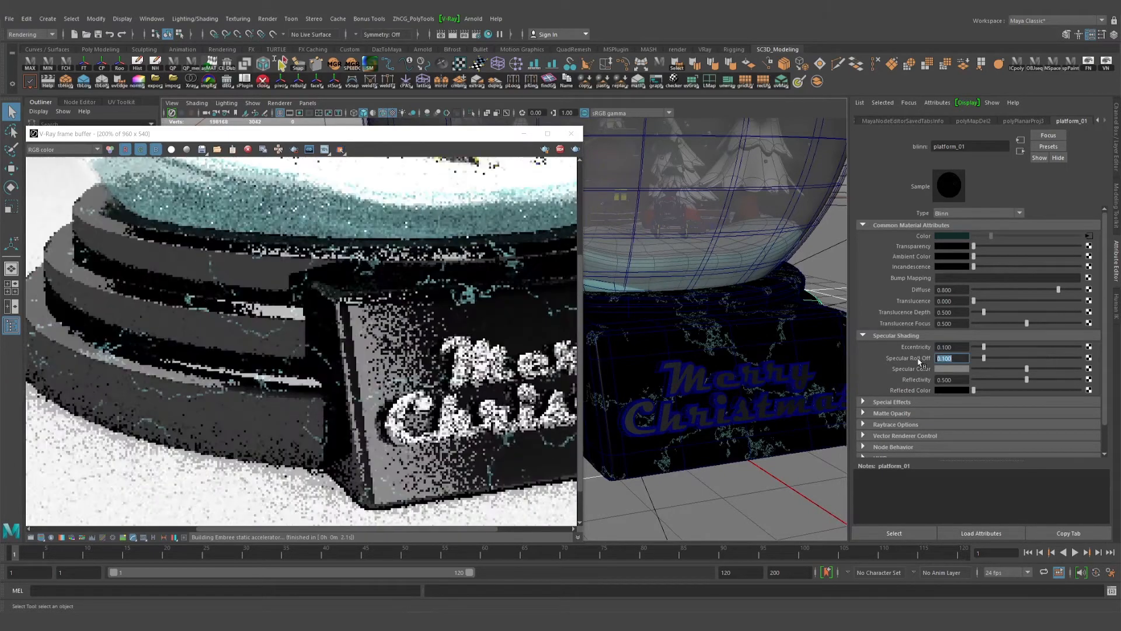
alt+drag(737, 388, 730, 417)
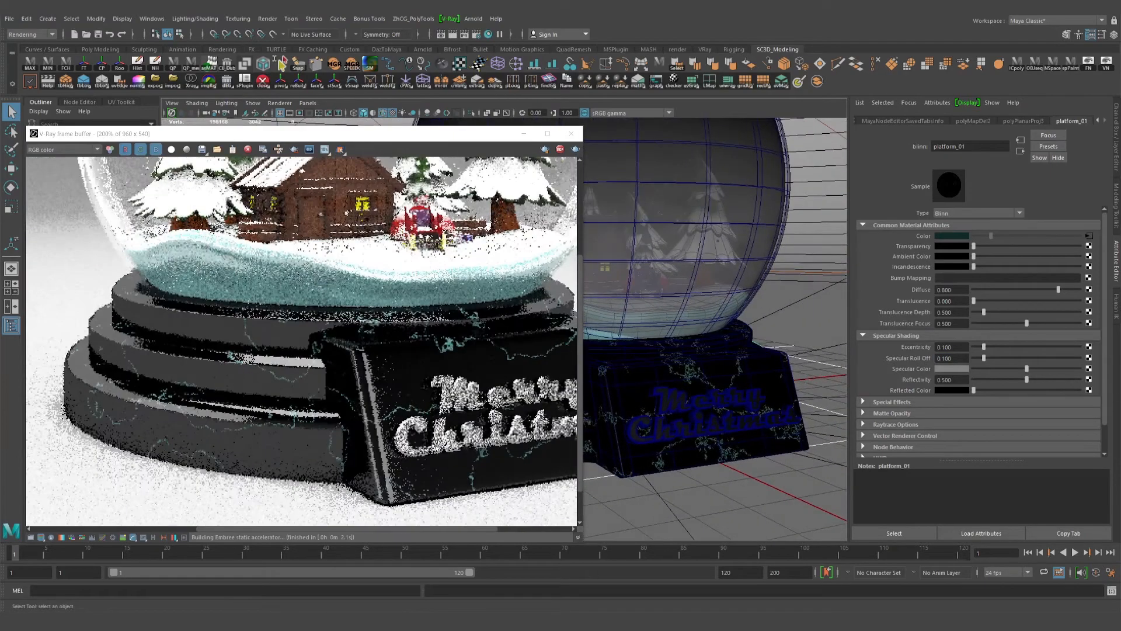
Lower the platform_01 material's Reflectivity to 0 and set its Specular Roll Off to 0.025.
drag(1026, 379, 974, 379)
alt+drag(735, 382, 676, 390)
alt+right_drag(675, 391, 742, 383)
drag(960, 358, 894, 356)
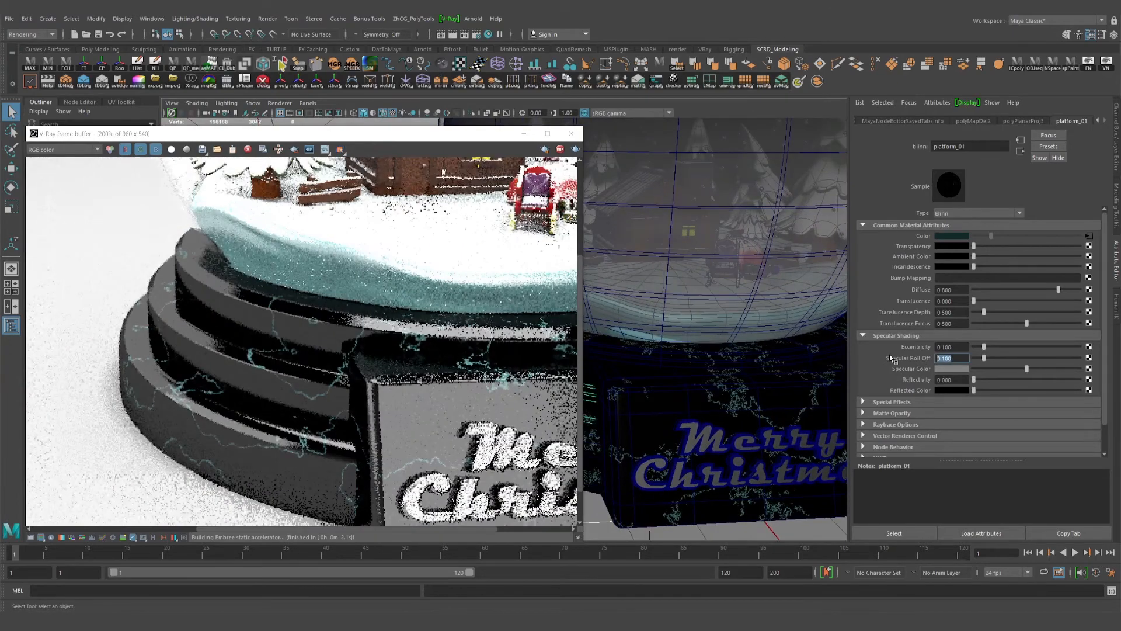
text(0.)
key(Return)
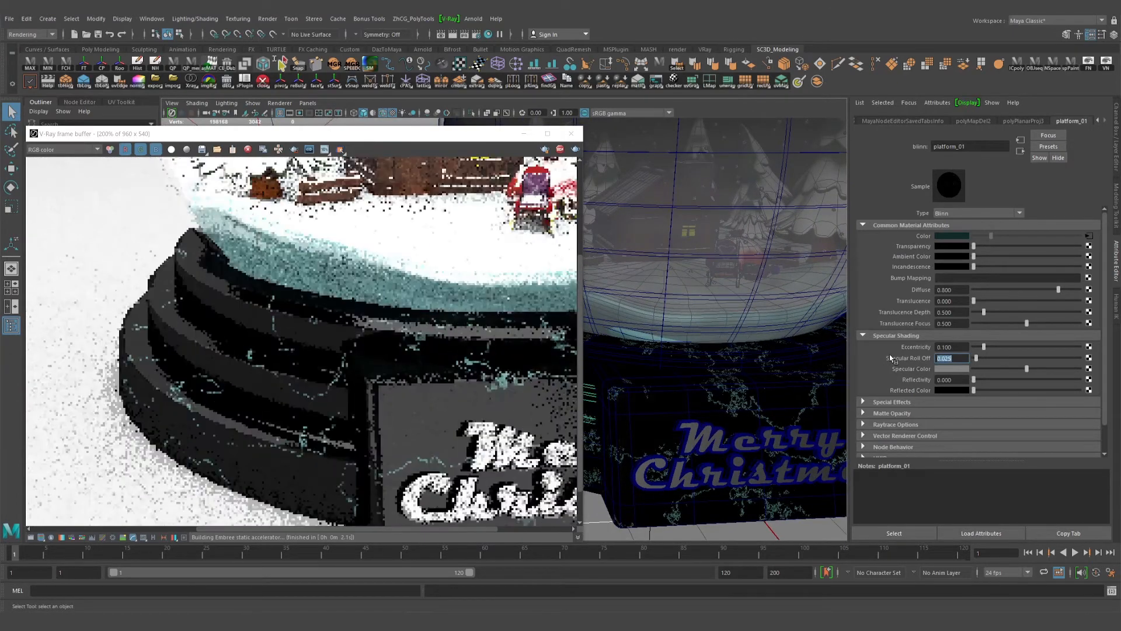
alt+right_drag(788, 440, 759, 435)
alt+drag(797, 426, 746, 377)
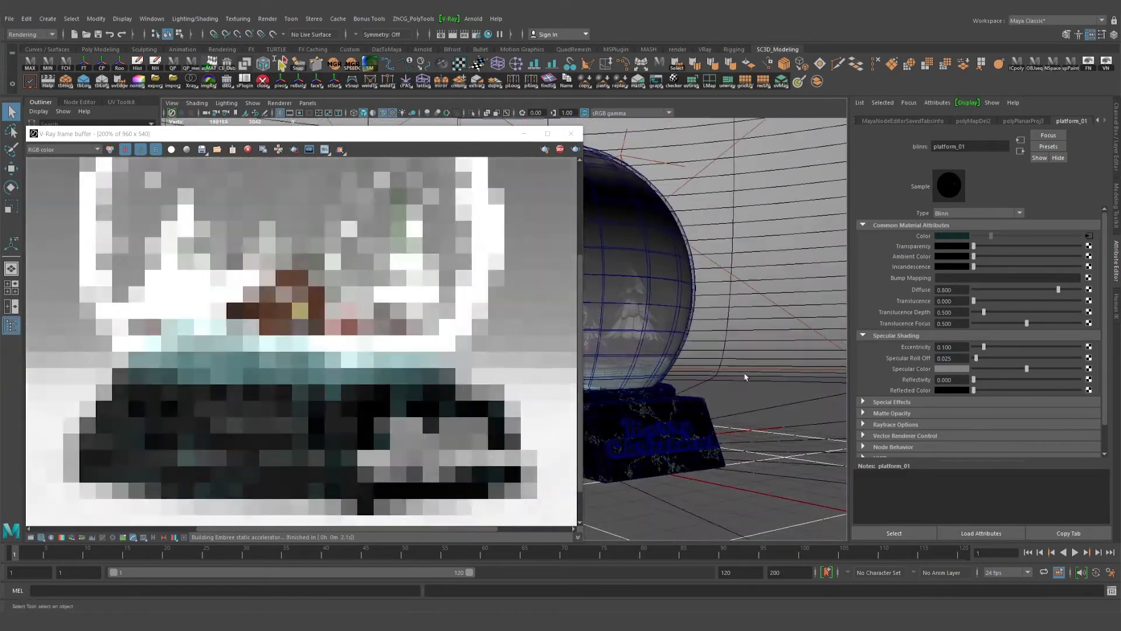
Set the platform_01 material's Eccentricity to 0.2 and check the whole globe in the live render.
text(0.2)
key(Return)
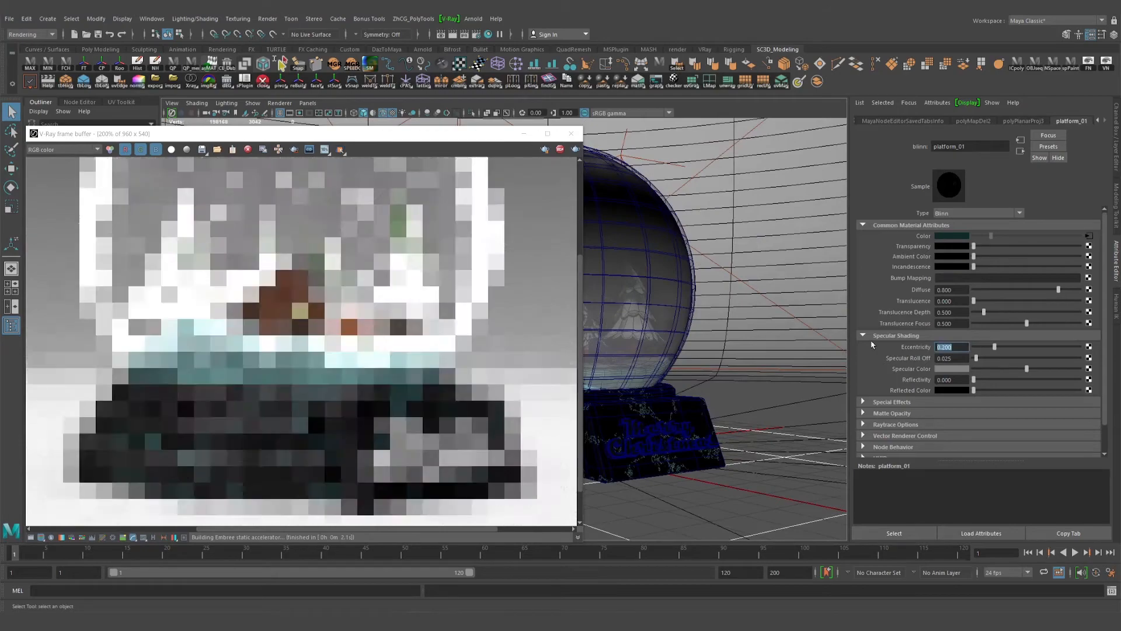
alt+drag(751, 318, 664, 363)
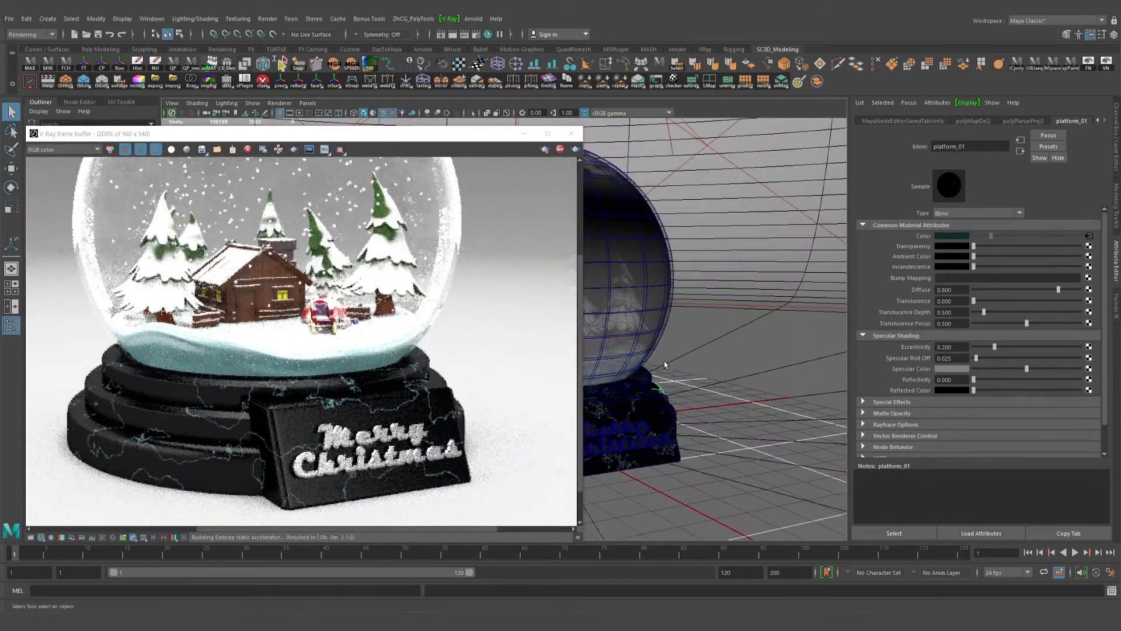
alt+right_drag(664, 361, 741, 342)
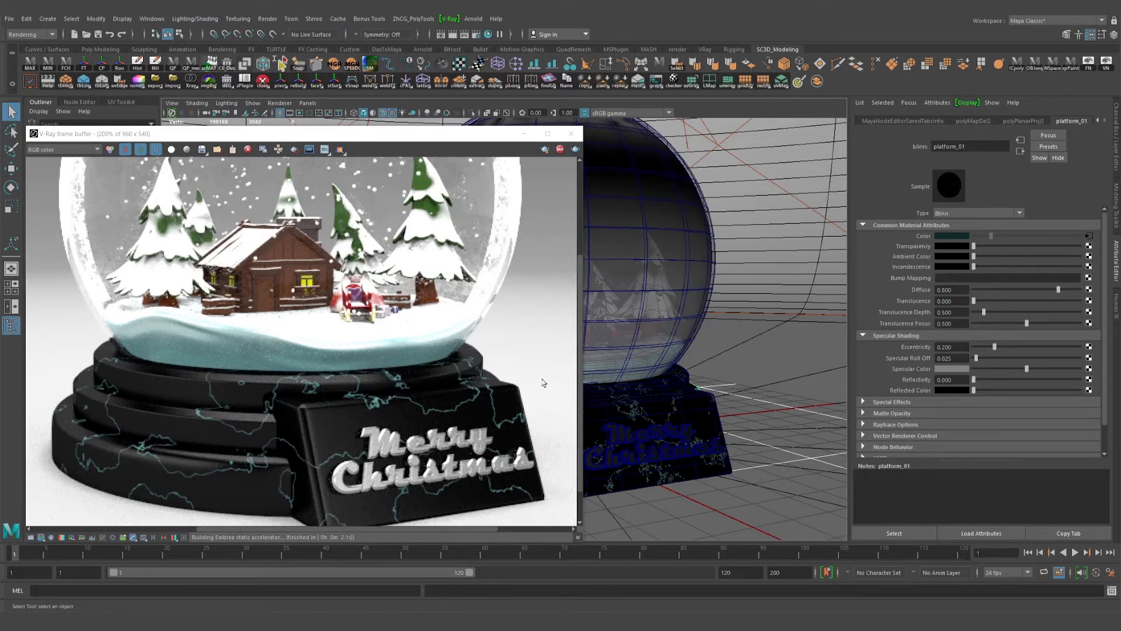
Go to platform_01's marble texture, try Diffusion values of about 0.08 and 0.5, and settle on 0.05.
click(1088, 236)
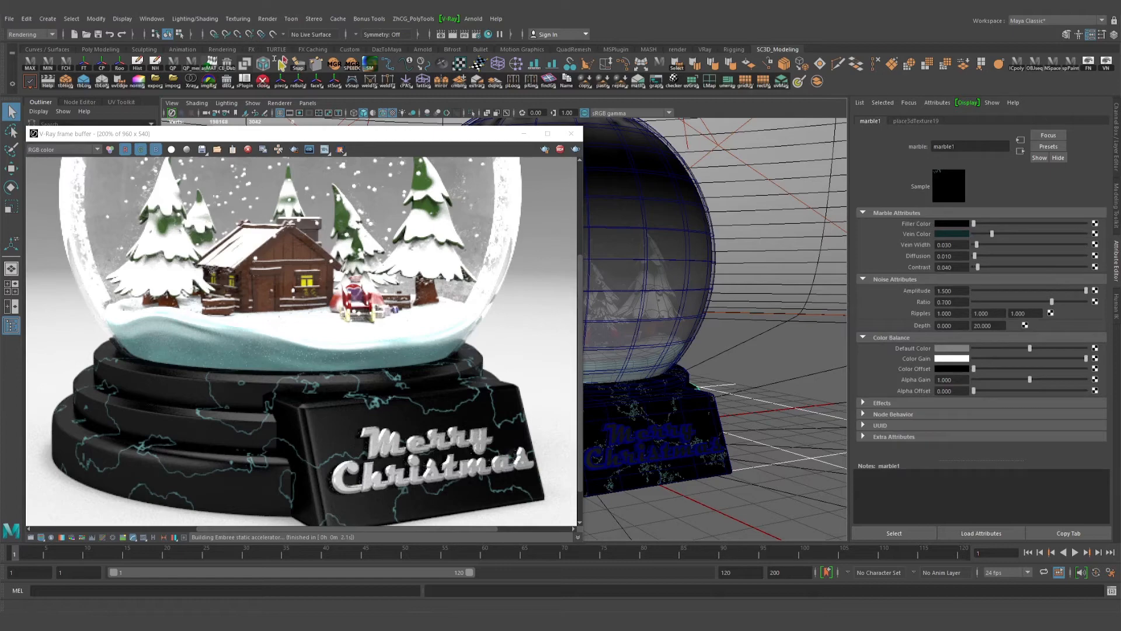
drag(982, 257, 985, 258)
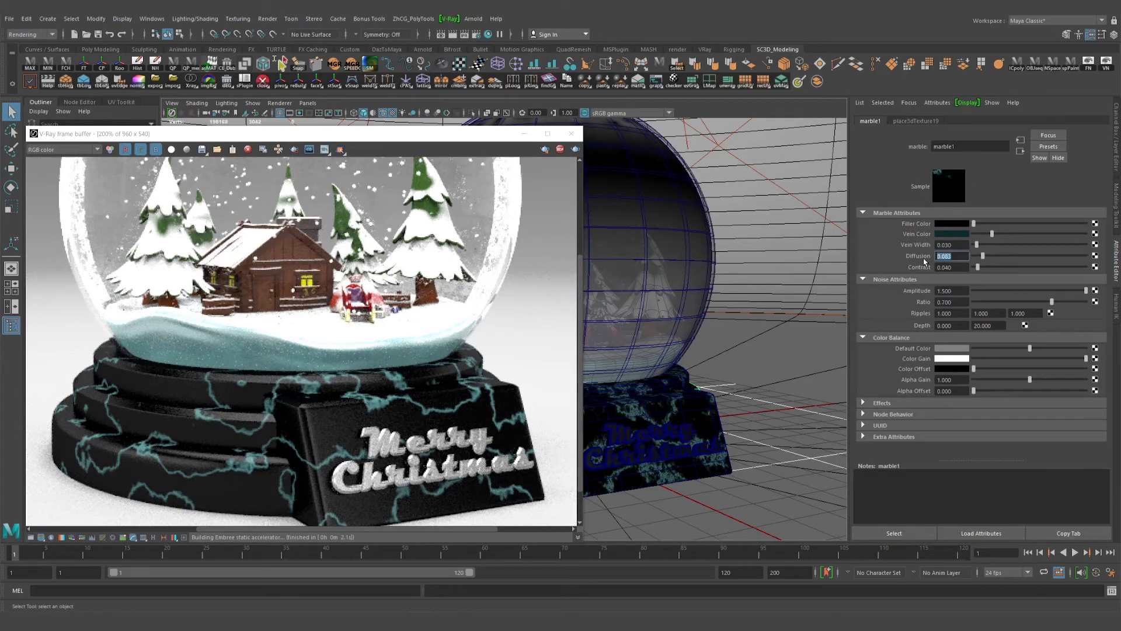
key(Return)
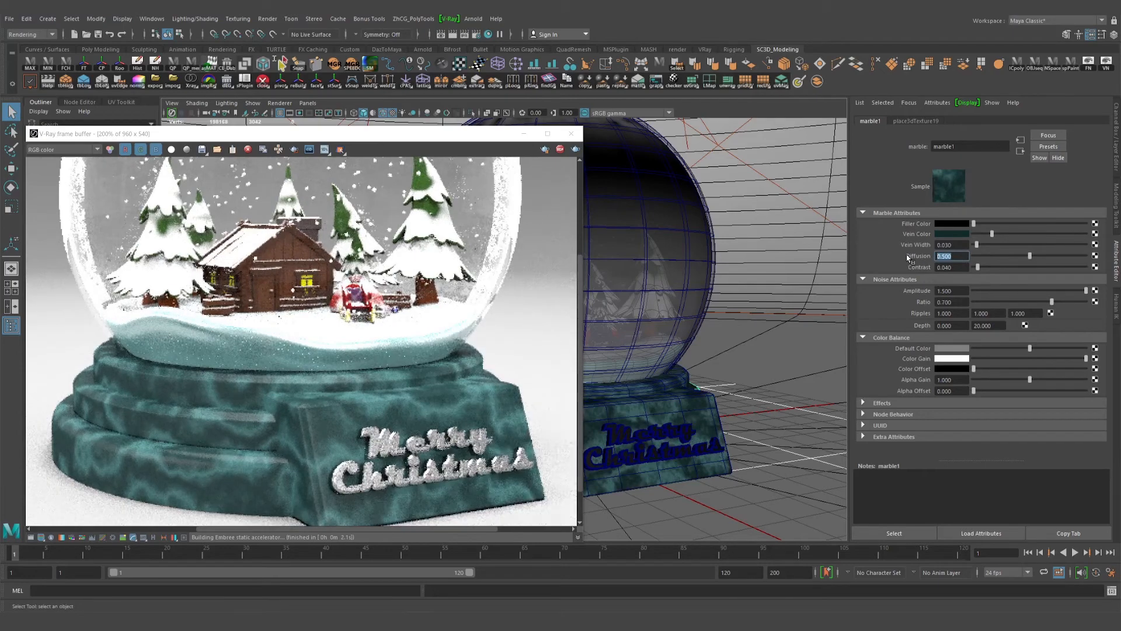
key(Return)
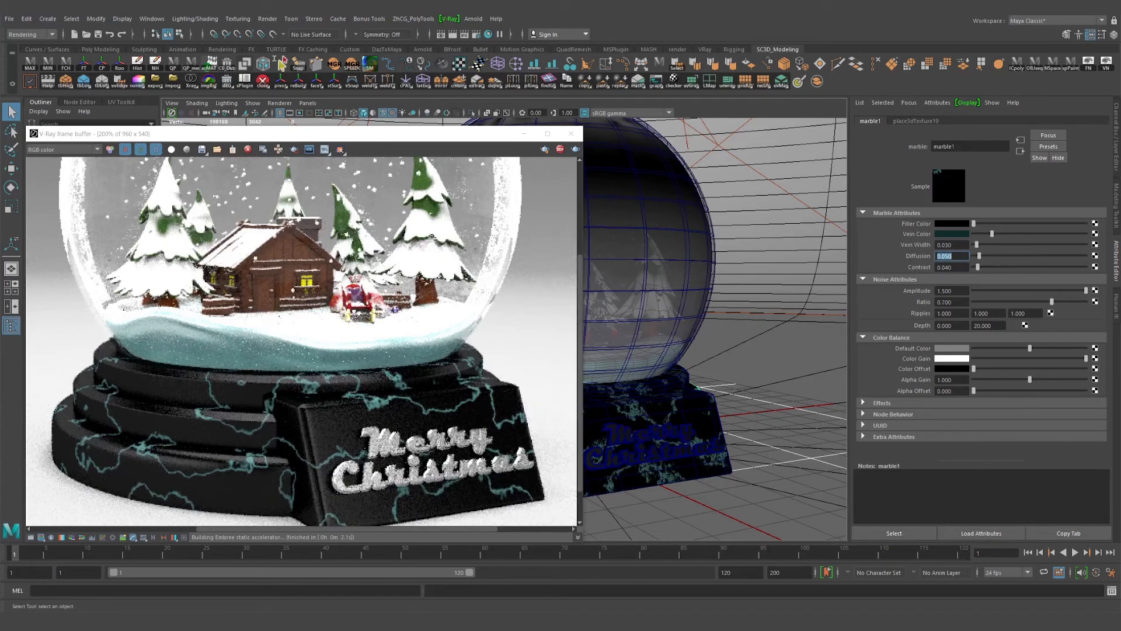
Try a Vein Width of 0.4 on the marble texture, and set it to 0.04.
key(shift+Tab)
drag(977, 245, 906, 247)
text(.04)
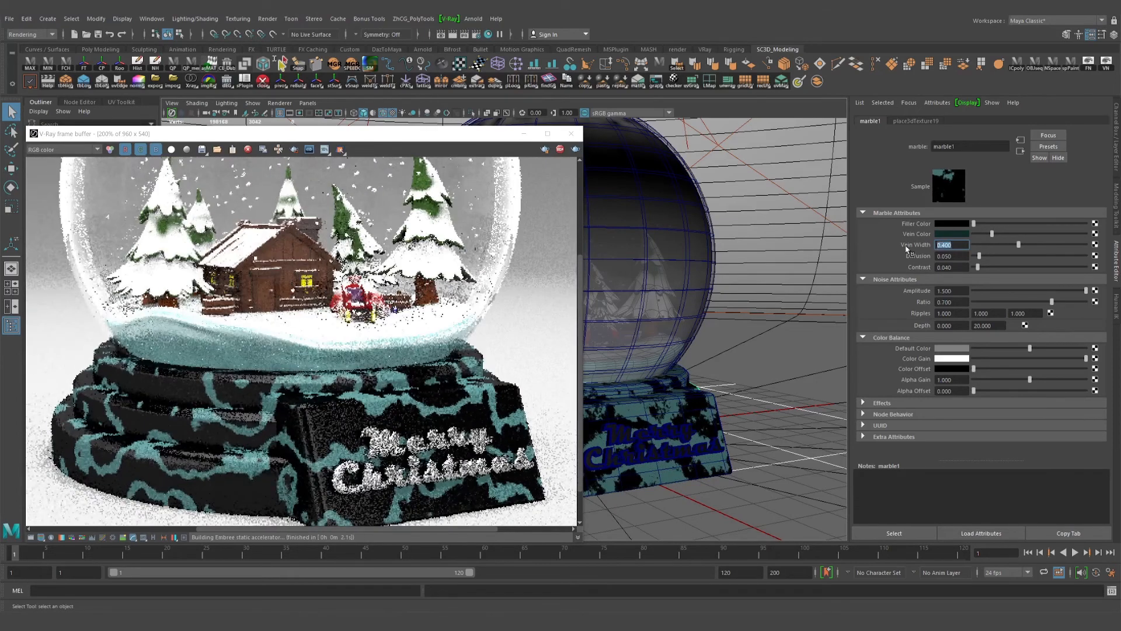
key(Return)
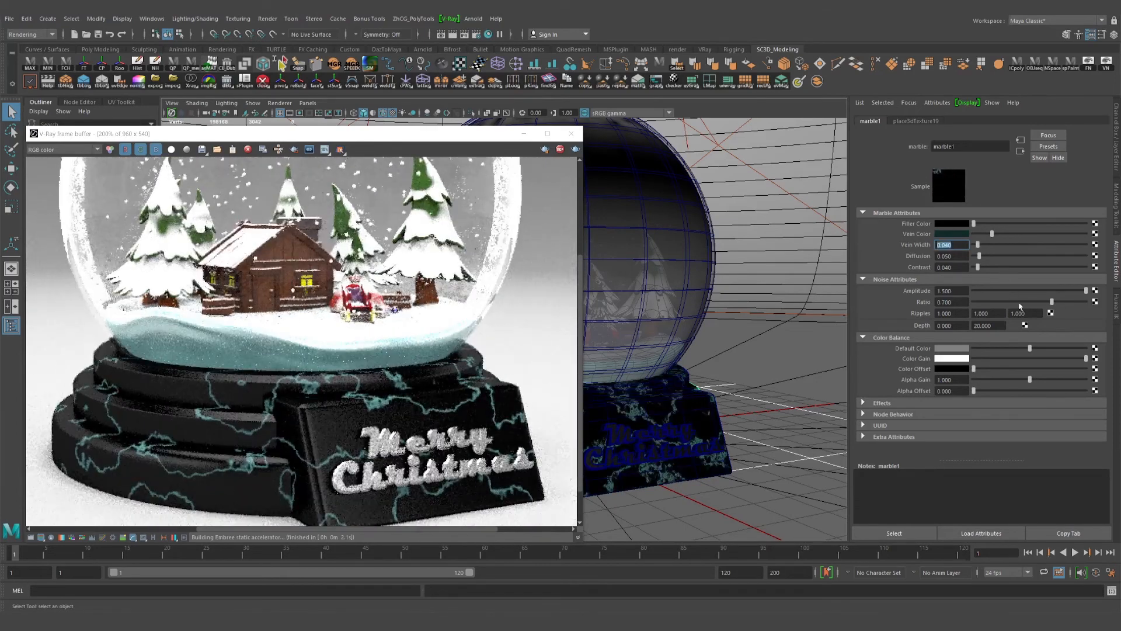
Set the marble texture's noise Ratio to 0.8 and check the veins with the globe shown smaller in the live render.
drag(1051, 301, 1065, 302)
drag(958, 302, 896, 301)
text(.8)
key(Return)
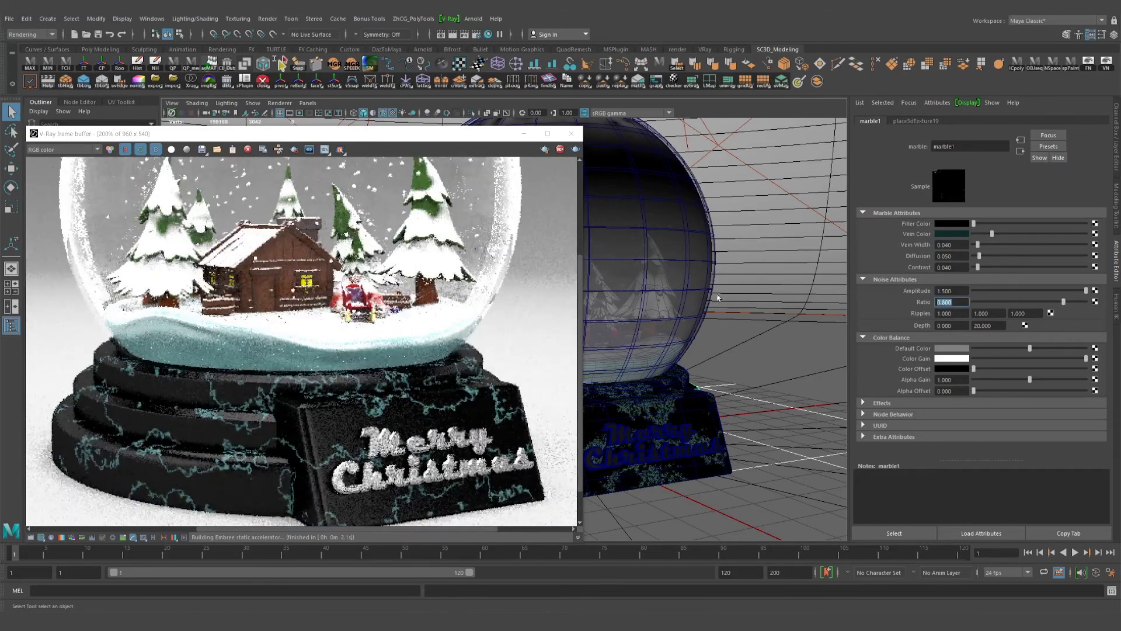
scroll(706, 366, down, 1)
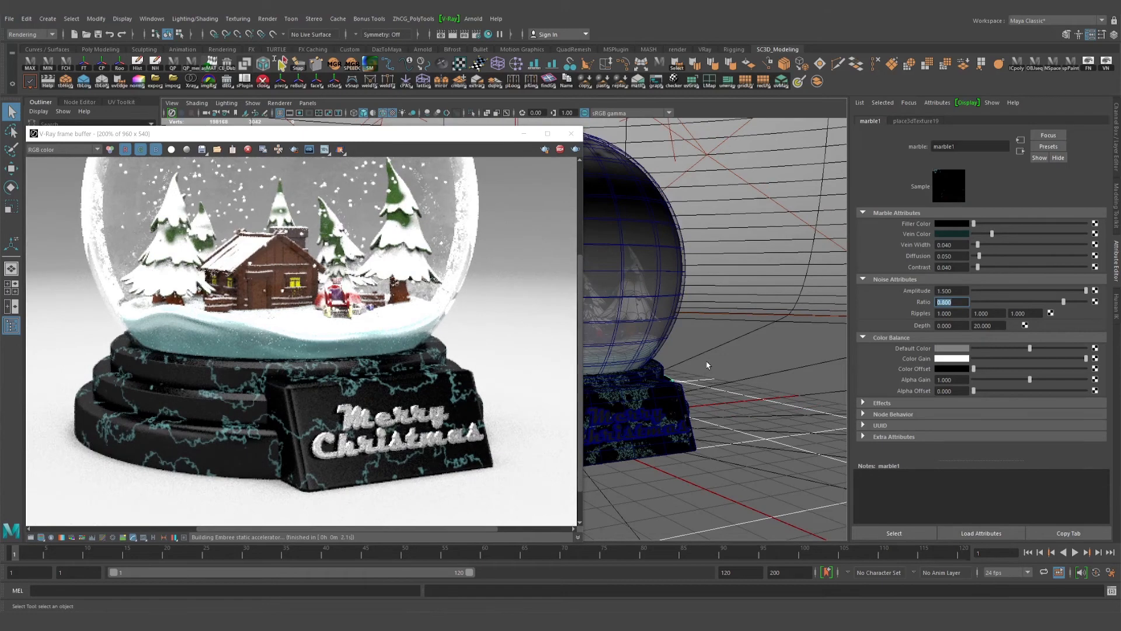